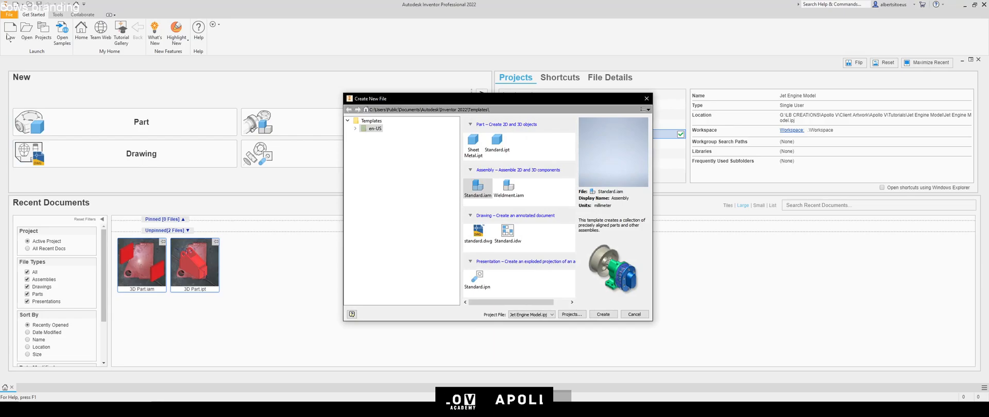
# - Create a new part from the Standard.ipt template
pyautogui.click(498, 144)
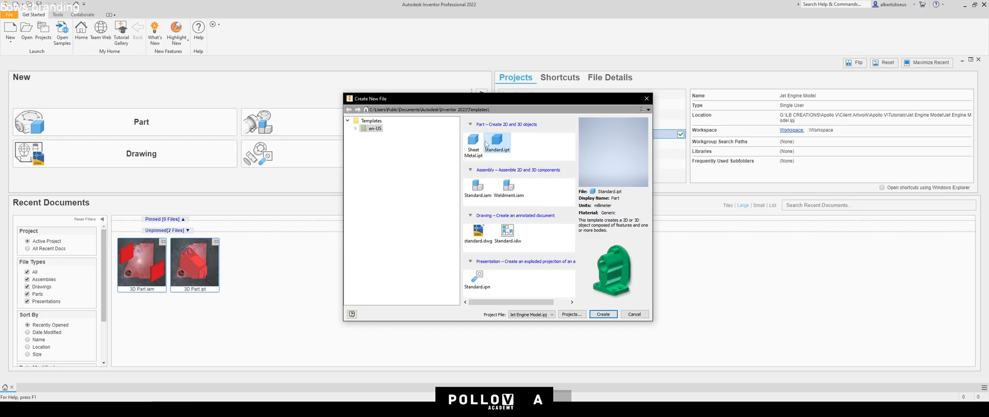
pyautogui.click(610, 315)
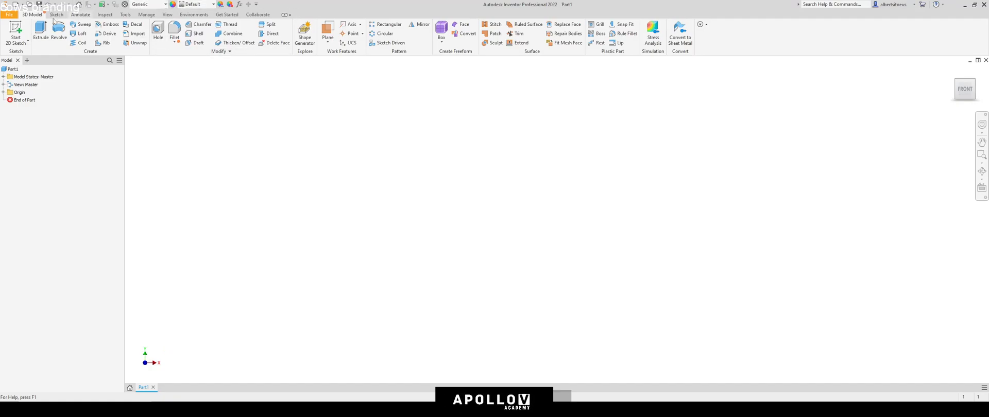
# - Examine the default template's measurement units and drawing standard in the application options, then close the options without changes
pyautogui.click(9, 15)
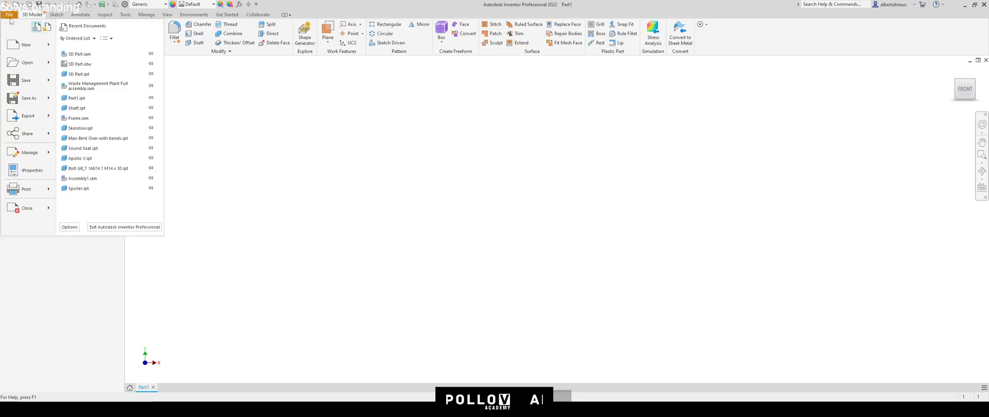
pyautogui.click(69, 230)
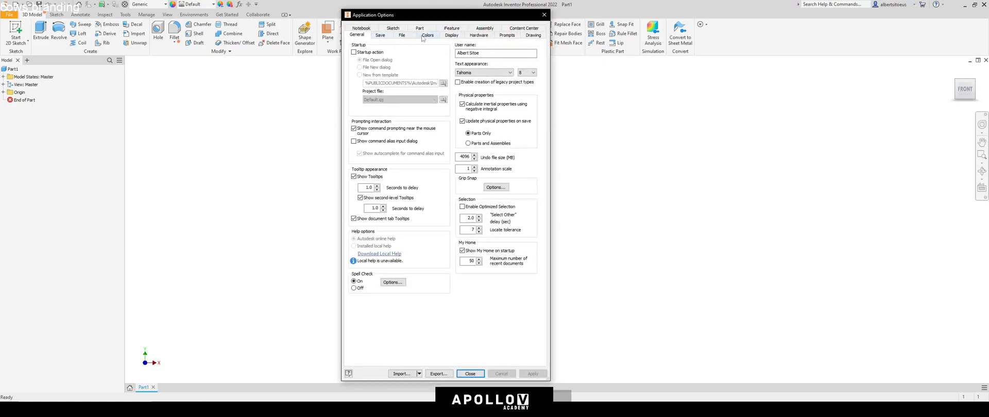
pyautogui.click(404, 37)
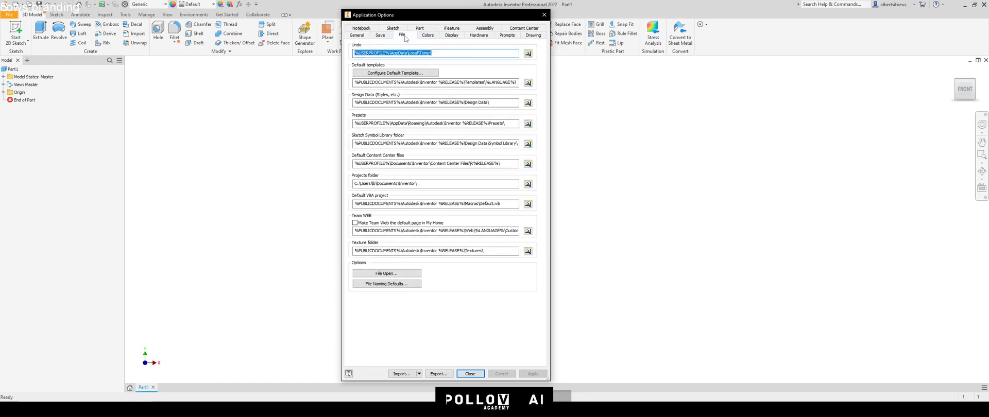
pyautogui.click(389, 73)
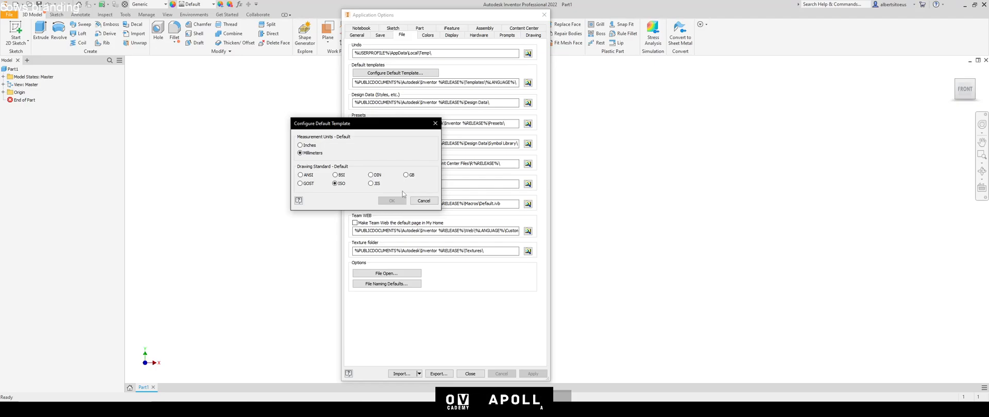
pyautogui.click(435, 124)
pyautogui.click(544, 14)
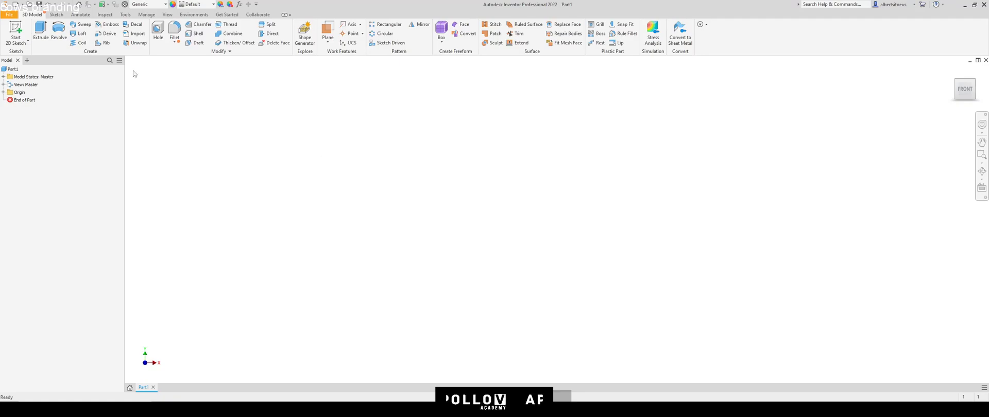
# - Start a 2D sketch on the horizontal XZ origin plane
pyautogui.click(16, 30)
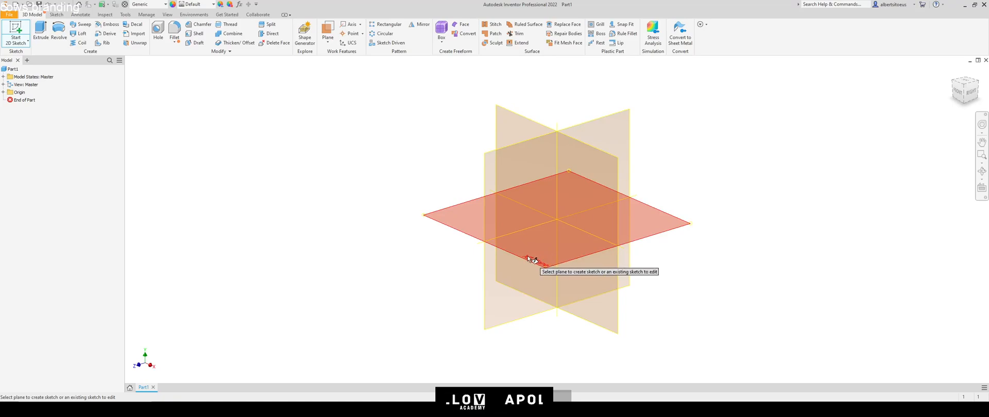
pyautogui.keyDown('shift'); pyautogui.moveTo(362, 239); pyautogui.dragTo(583, 281, button='middle'); pyautogui.keyUp('shift')
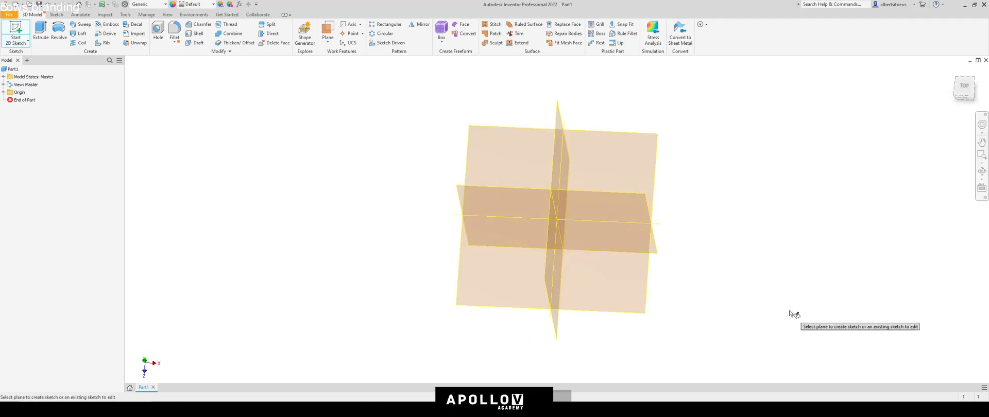
pyautogui.click(484, 202)
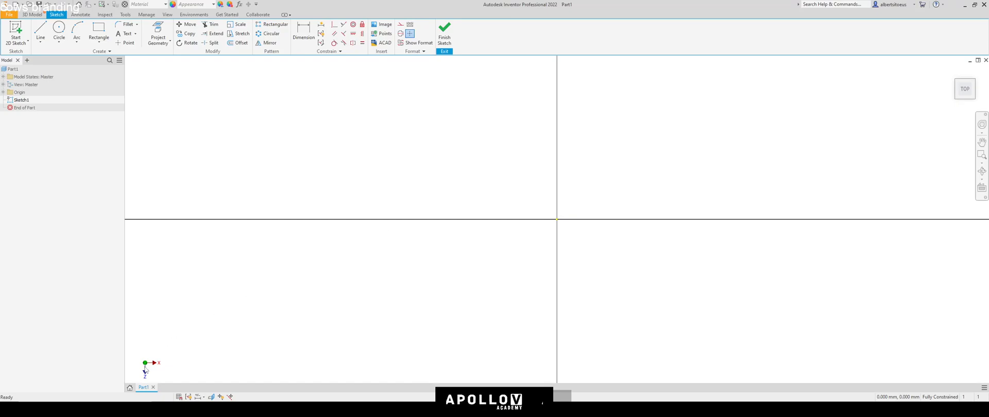
# - Sketch an upright two-point rectangle about 9.7 mm wide around the origin, with the origin off its centre
pyautogui.moveTo(646, 183); pyautogui.dragTo(573, 201, button='middle')
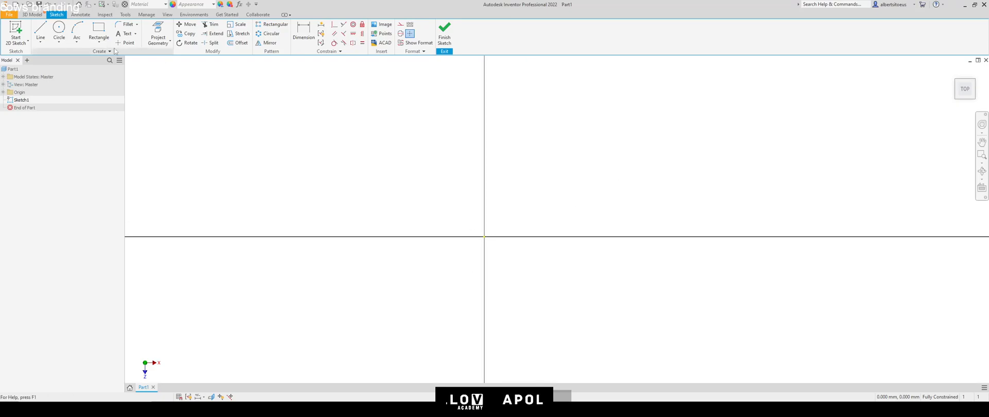
pyautogui.scroll(8, 505, 237)
pyautogui.scroll(-10, 506, 238)
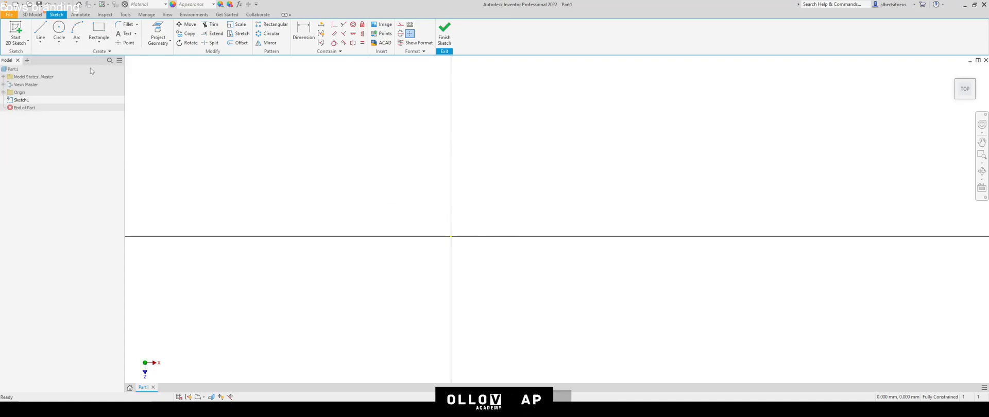
pyautogui.click(99, 29)
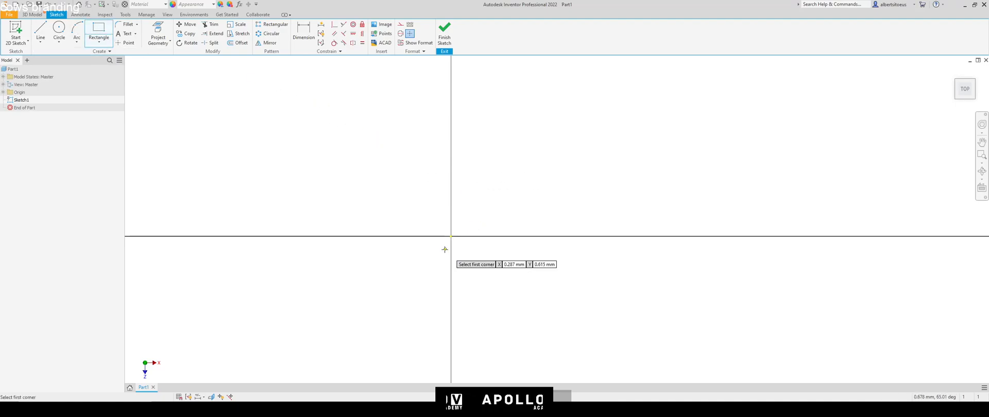
pyautogui.click(390, 306)
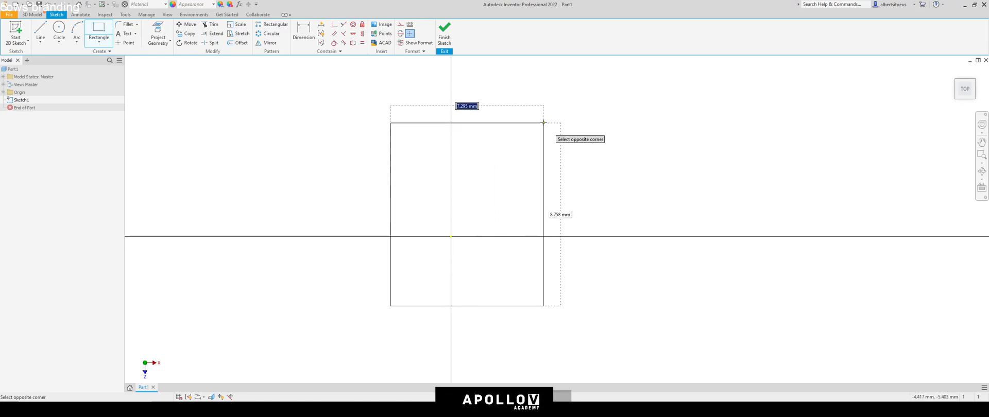
pyautogui.scroll(1, 511, 150)
pyautogui.moveTo(511, 151)
pyautogui.mouseDown(button='middle')
pyautogui.moveTo(504, 143)
pyautogui.moveTo(424, 198)
pyautogui.mouseUp(button='middle')
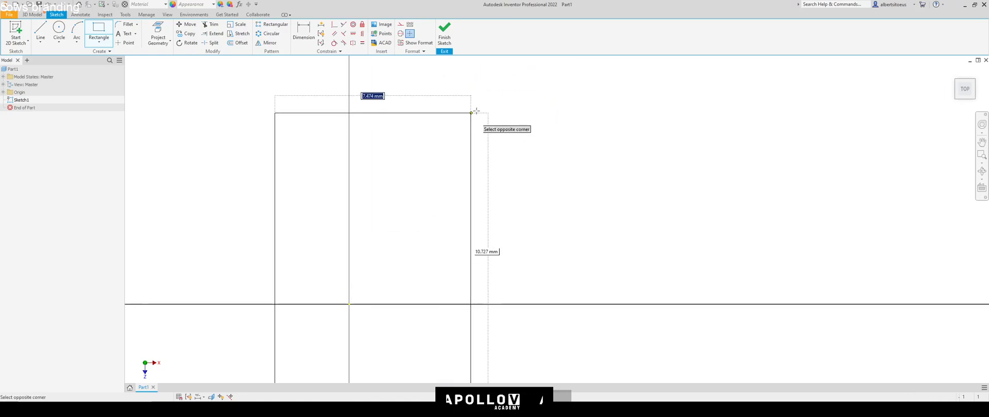
pyautogui.scroll(-4, 451, 154)
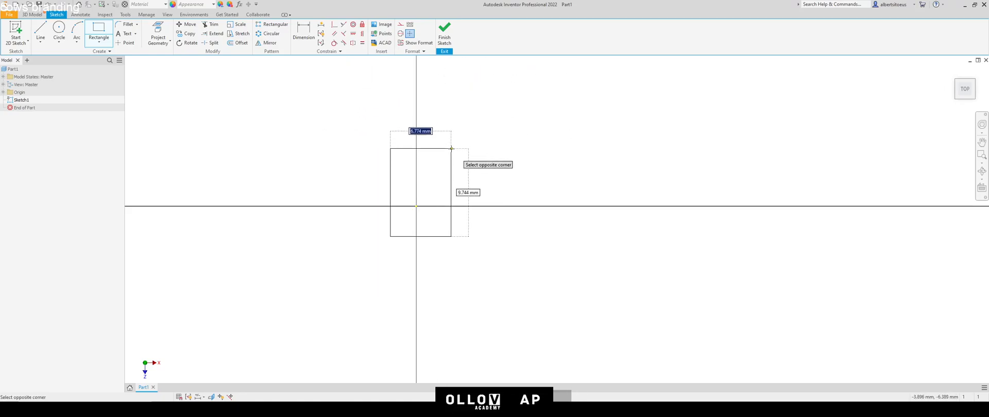
pyautogui.click(478, 132)
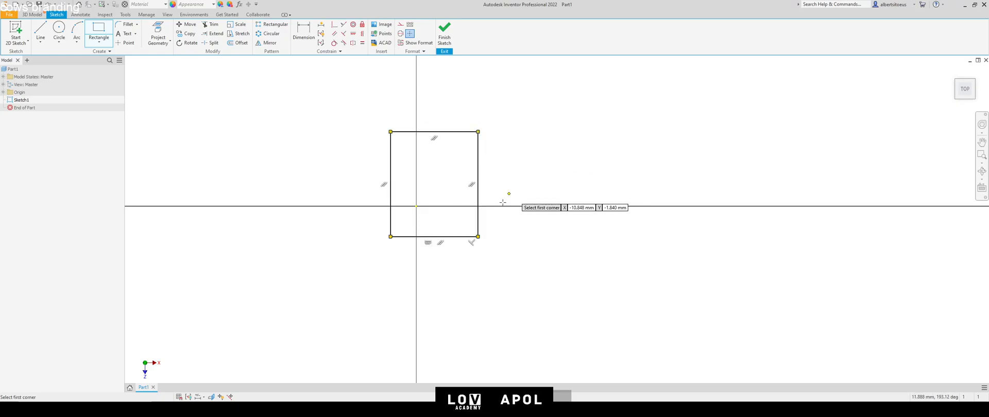
pyautogui.moveTo(511, 190); pyautogui.dragTo(482, 212, button='middle')
pyautogui.press('Escape')
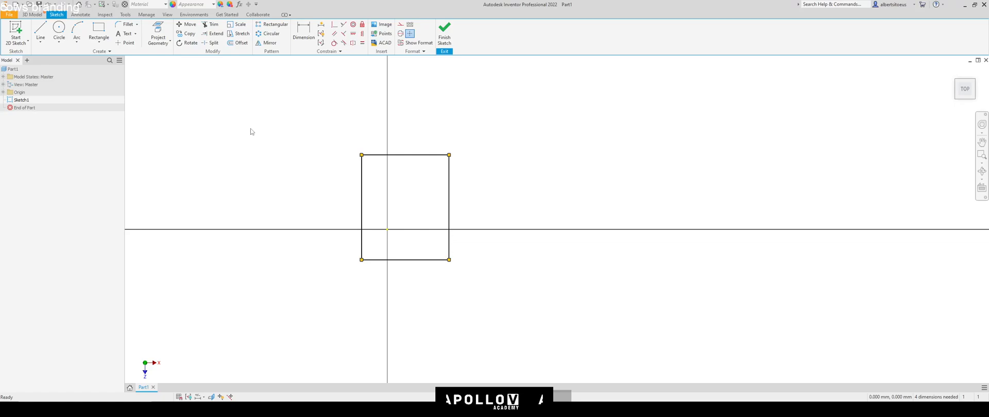
# - Centre the rectangle on the origin by aligning its top edge's midpoint vertically and its right edge's midpoint horizontally with the origin
pyautogui.click(362, 34)
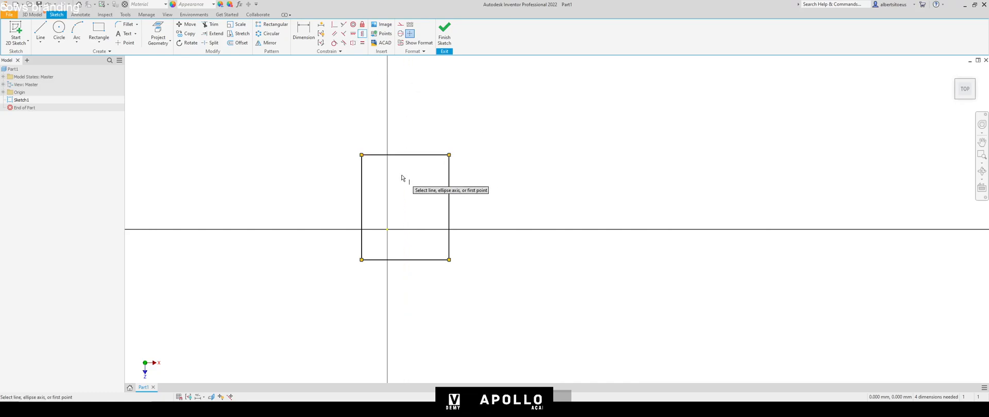
pyautogui.click(405, 154)
pyautogui.click(387, 229)
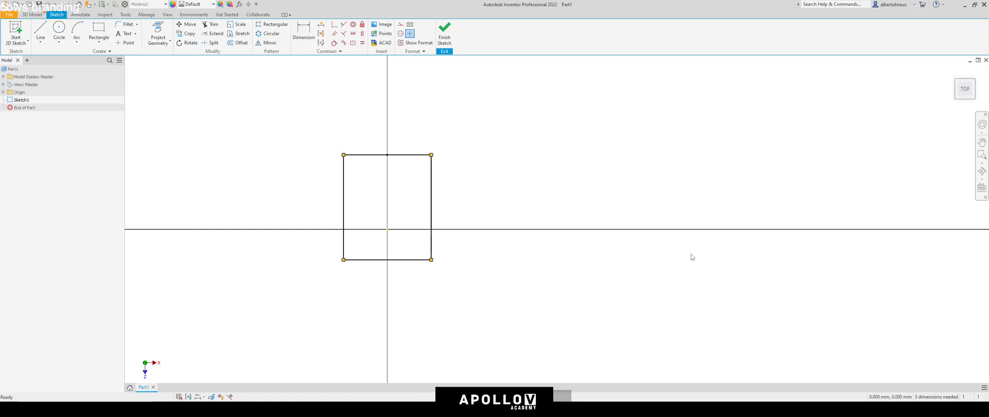
pyautogui.click(353, 33)
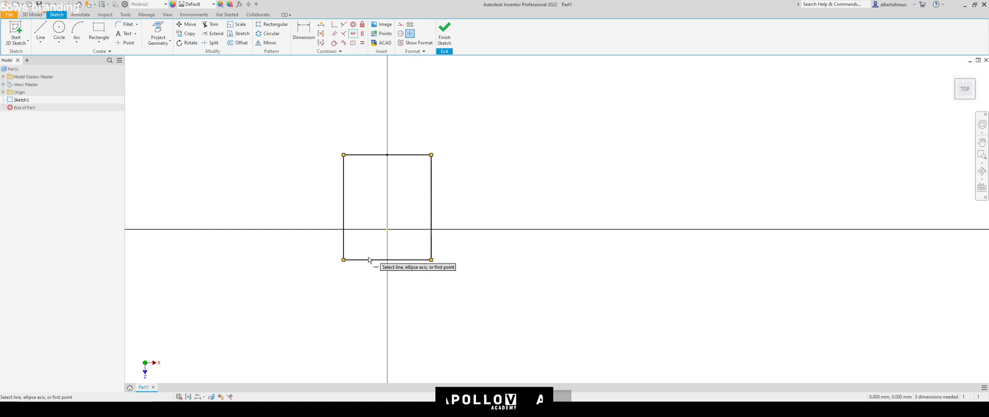
pyautogui.click(388, 229)
pyautogui.click(430, 208)
pyautogui.press('Escape')
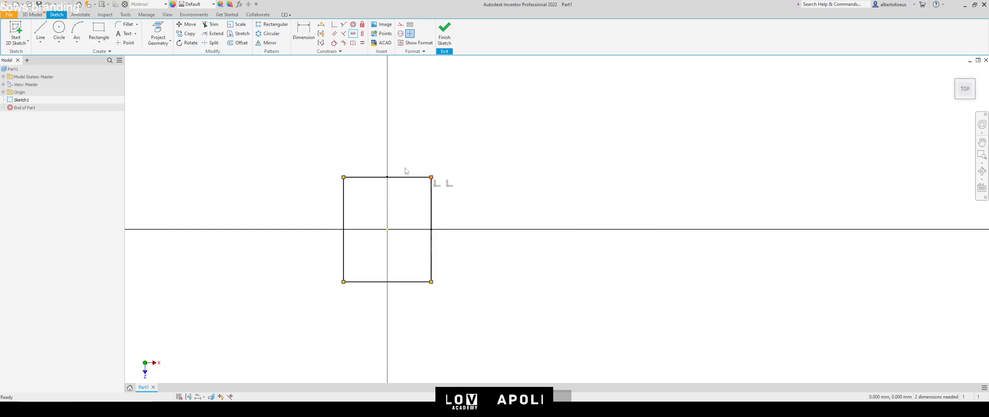
pyautogui.click(295, 28)
pyautogui.click(415, 178)
pyautogui.click(415, 124)
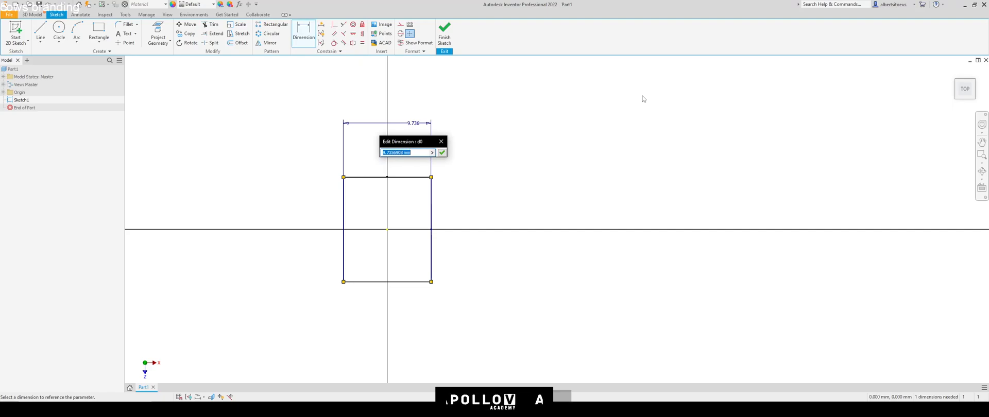
pyautogui.press('Escape')
pyautogui.press('Escape')
pyautogui.moveTo(481, 99); pyautogui.dragTo(369, 137)
pyautogui.press('Delete')
# - Dimension the rectangle's top edge with a named parameter, entering Width=100
pyautogui.click(304, 31)
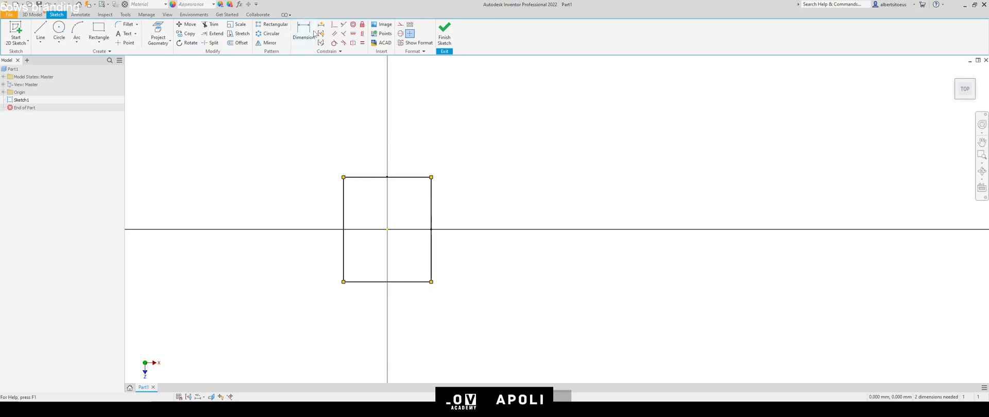
pyautogui.click(373, 177)
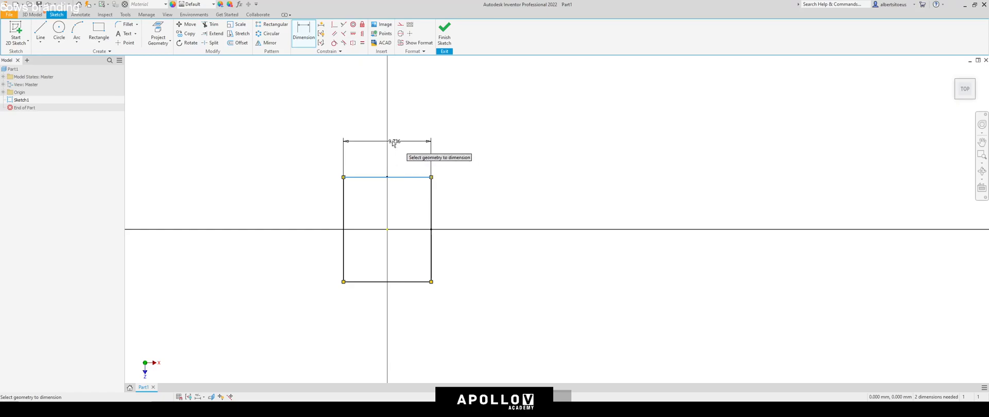
pyautogui.click(380, 153)
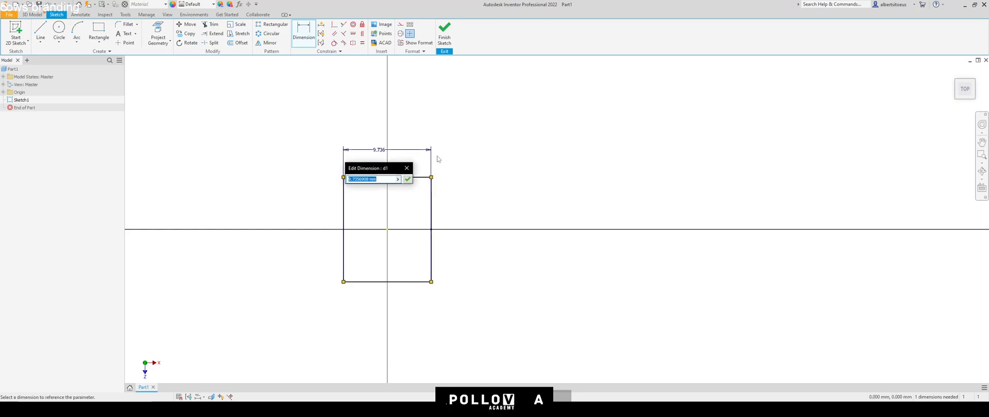
pyautogui.write('10')
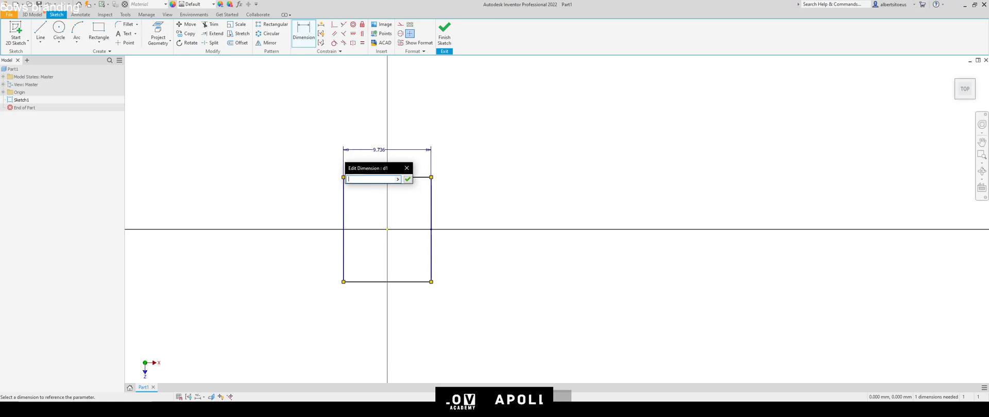
pyautogui.write('o')
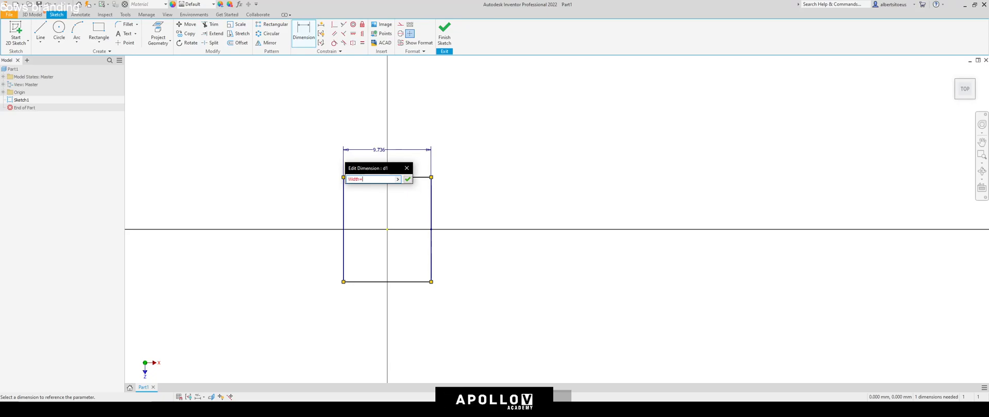
pyautogui.write('dth=100')
pyautogui.press('Return')
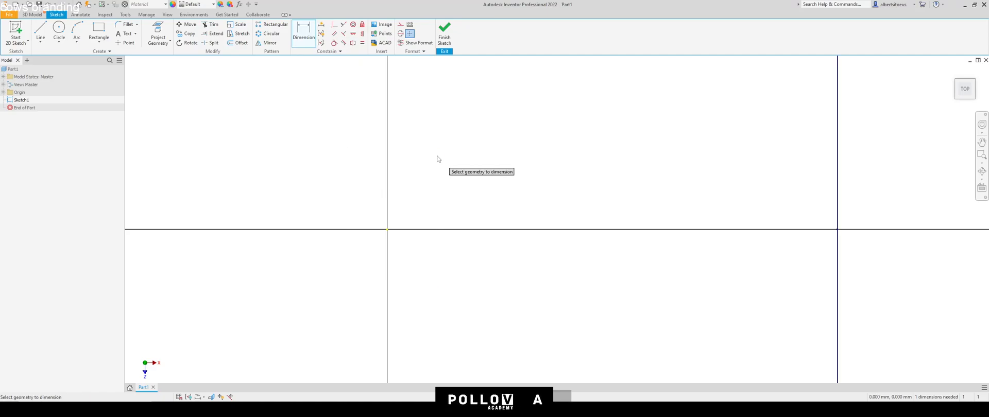
# - Dimension the rectangle's right edge with a named parameter, entering Height=200
pyautogui.scroll(-10, 437, 159)
pyautogui.click(488, 186)
pyautogui.click(516, 184)
pyautogui.write('Height=')
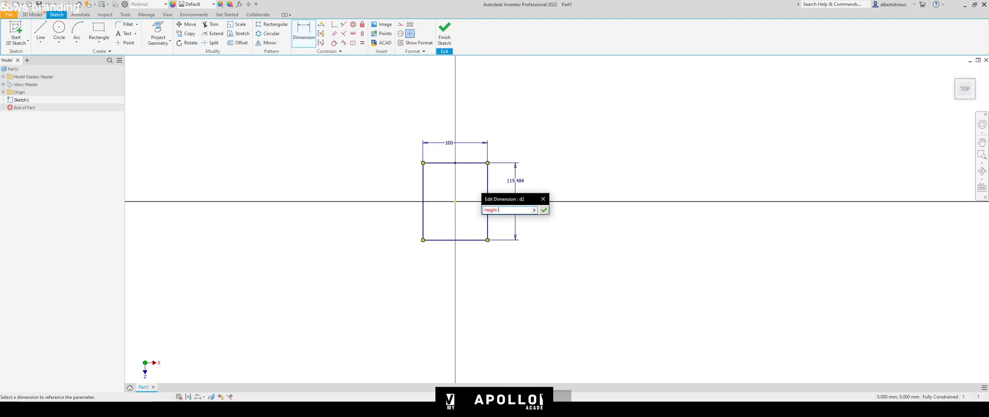
pyautogui.write('200')
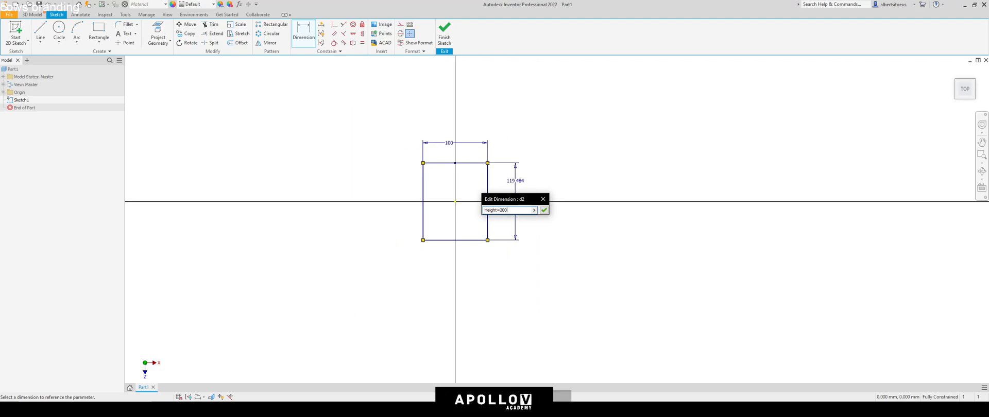
pyautogui.press('Return')
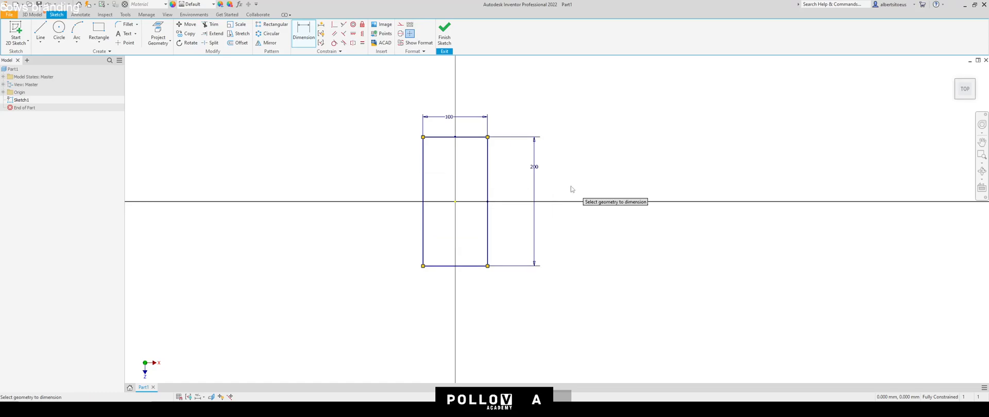
# - Open the rectangle's width and height dimensions in turn to examine their parameter names, leaving both unchanged
pyautogui.doubleClick(454, 116)
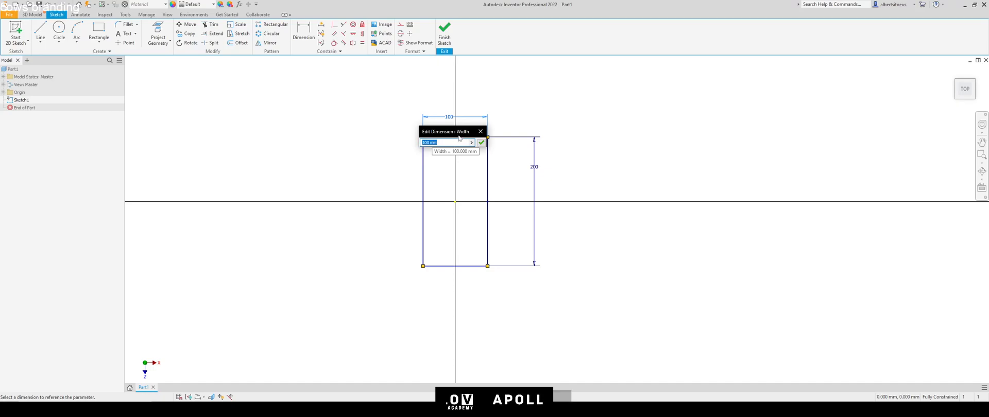
pyautogui.click(481, 132)
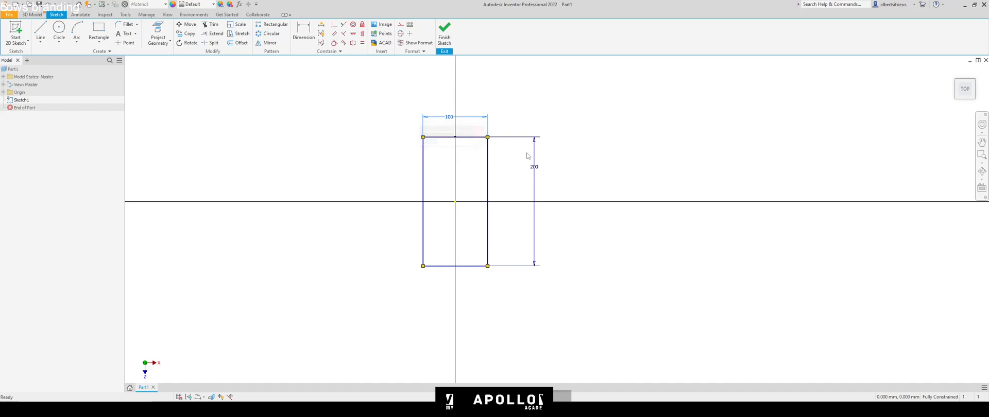
pyautogui.doubleClick(535, 161)
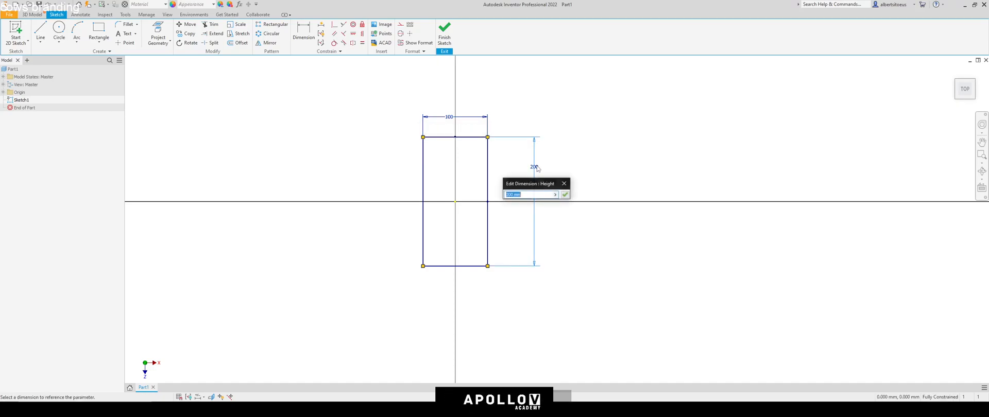
pyautogui.click(564, 184)
# - Sketch a circle about 46 mm in diameter inside the rectangle, centred on the origin
pyautogui.moveTo(484, 216); pyautogui.dragTo(327, 239, button='middle')
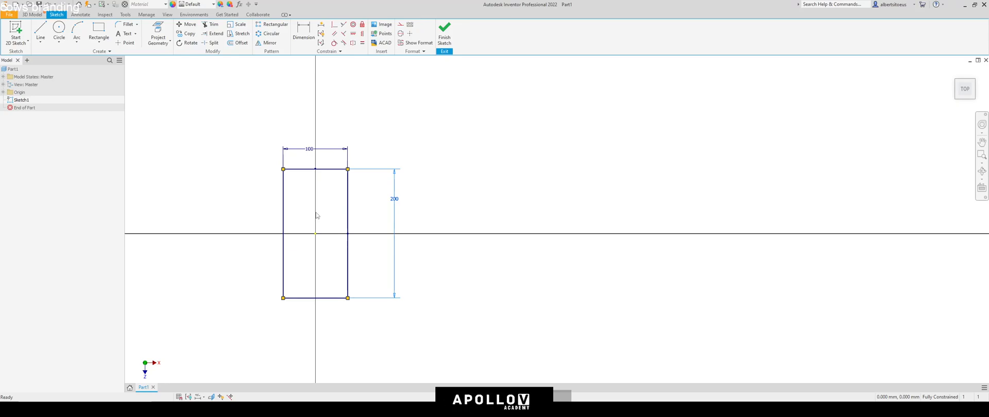
pyautogui.click(63, 30)
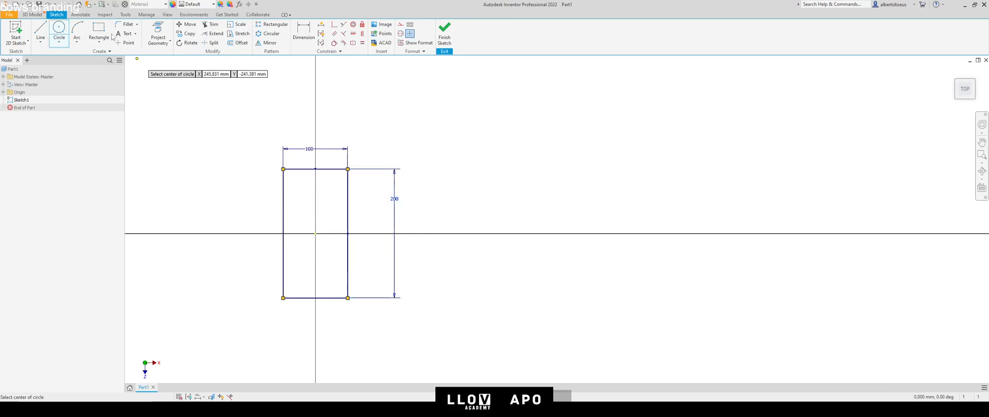
pyautogui.click(315, 234)
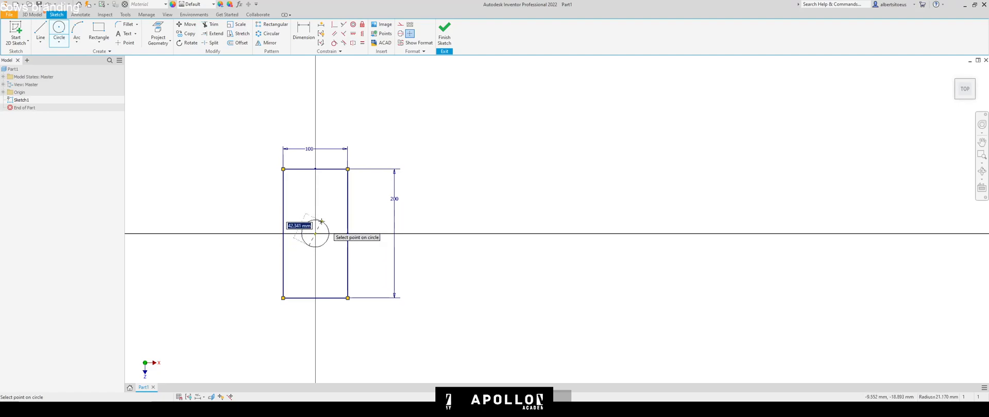
pyautogui.click(322, 221)
pyautogui.press('Escape')
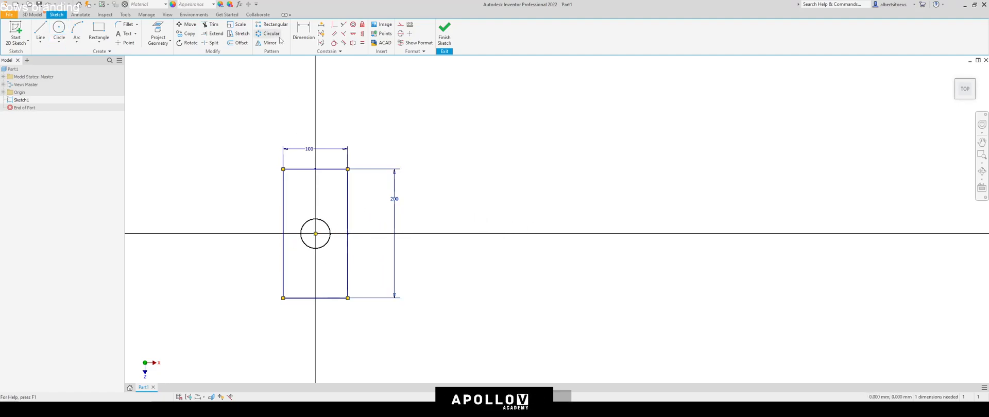
# - Dimension the circle's diameter with a named parameter, entering Hole=50, and finish the sketch
pyautogui.click(302, 32)
pyautogui.click(324, 223)
pyautogui.click(345, 211)
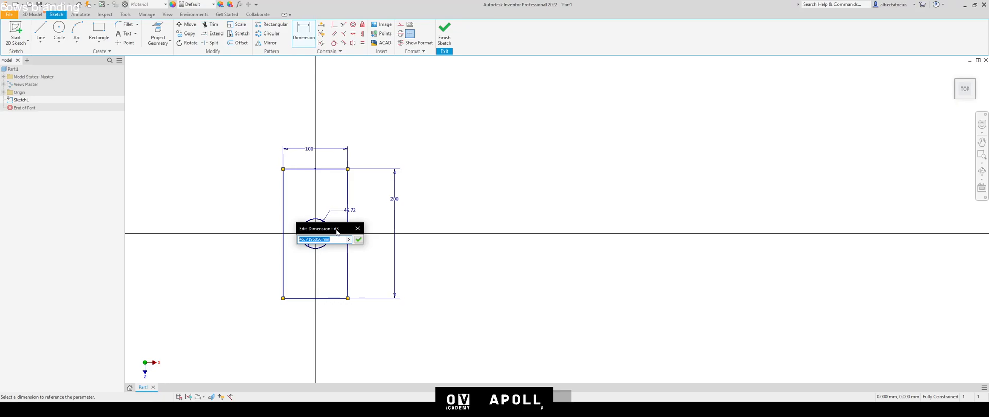
pyautogui.write('4ole=50')
pyautogui.press('Return')
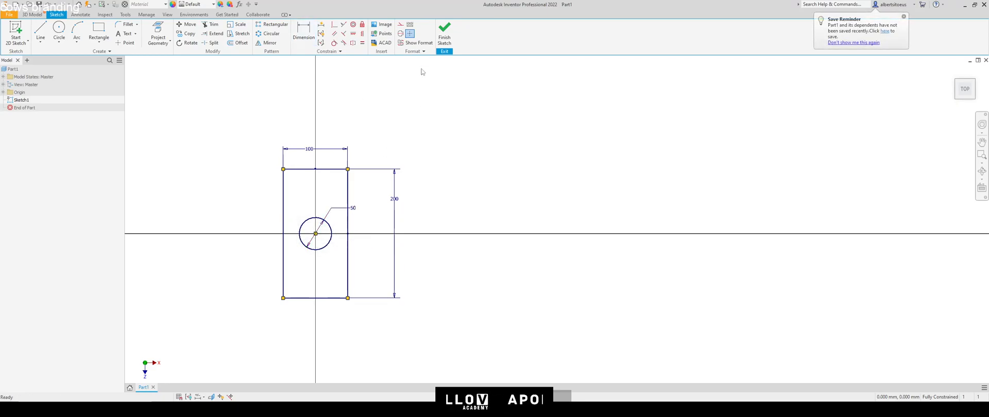
pyautogui.click(444, 32)
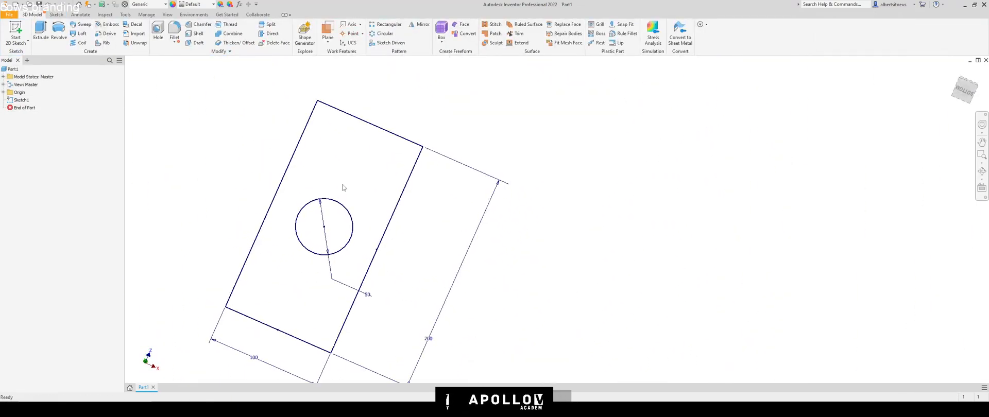
# - Extrude the rectangular profile around the circle by 10 mm in the default direction, leaving the circle as a hole
pyautogui.press('e')
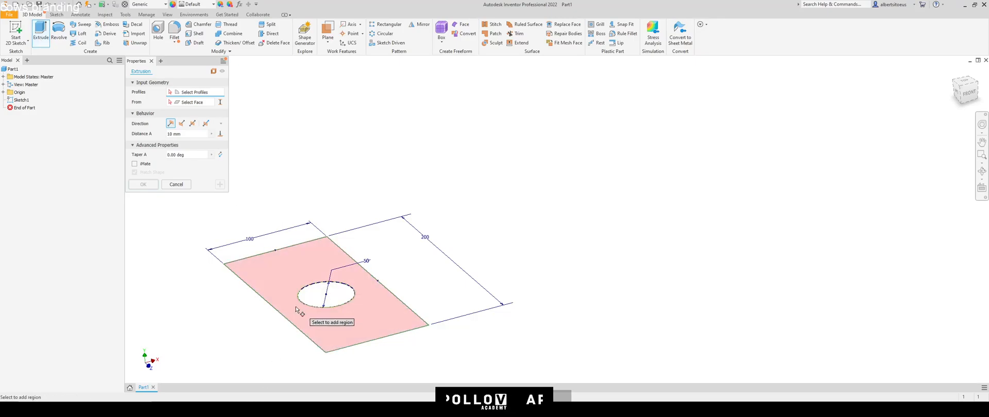
pyautogui.keyDown('shift'); pyautogui.moveTo(362, 283); pyautogui.dragTo(670, 201, button='middle'); pyautogui.keyUp('shift')
pyautogui.scroll(-3, 387, 304)
pyautogui.scroll(3, 496, 239)
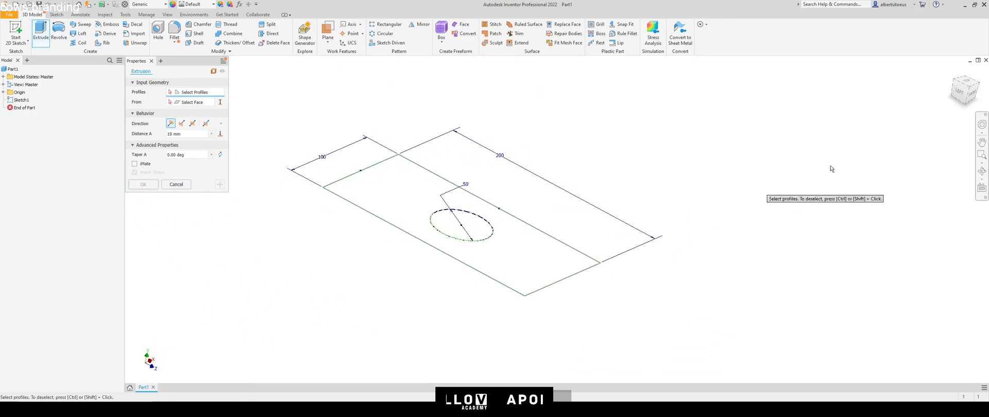
pyautogui.click(969, 95)
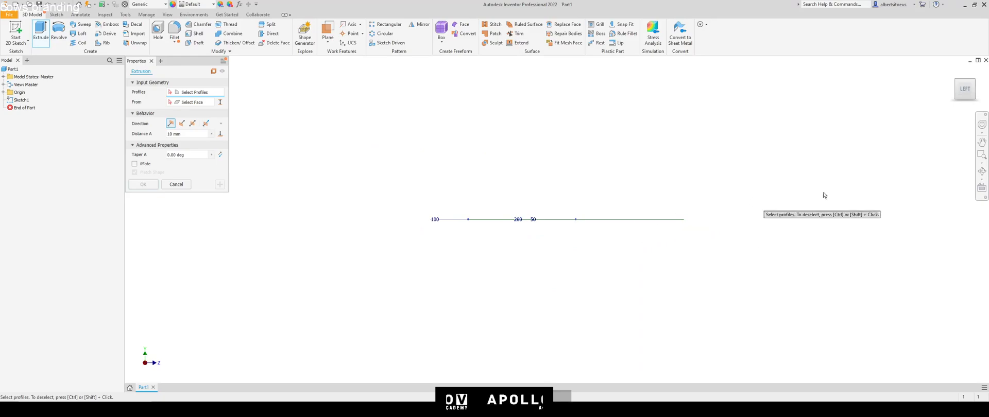
pyautogui.keyDown('shift'); pyautogui.moveTo(588, 205); pyautogui.dragTo(576, 253, button='middle'); pyautogui.keyUp('shift')
pyautogui.click(556, 264)
pyautogui.moveTo(435, 276); pyautogui.dragTo(306, 291, button='middle')
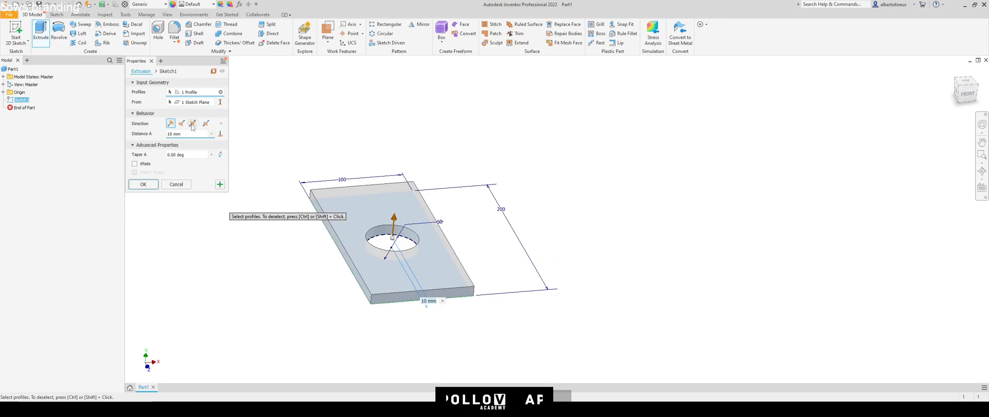
pyautogui.click(156, 185)
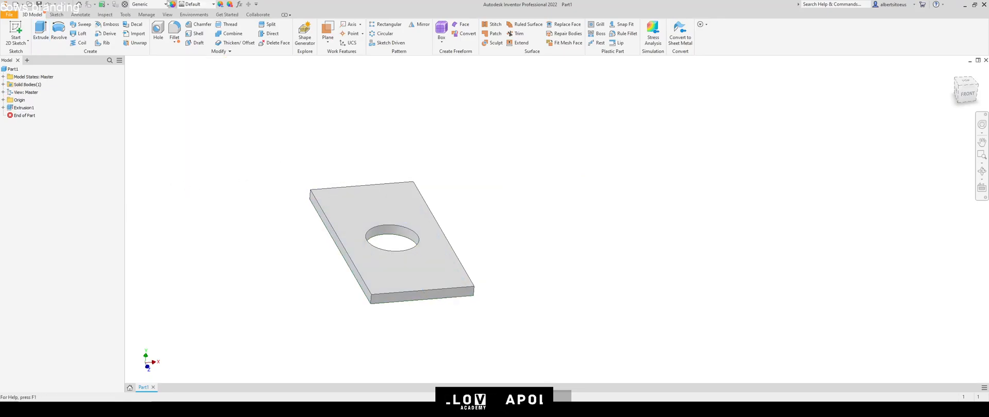
# - Assign the Stainless Steel material to the plate from the Inventor Material Library
pyautogui.click(147, 5)
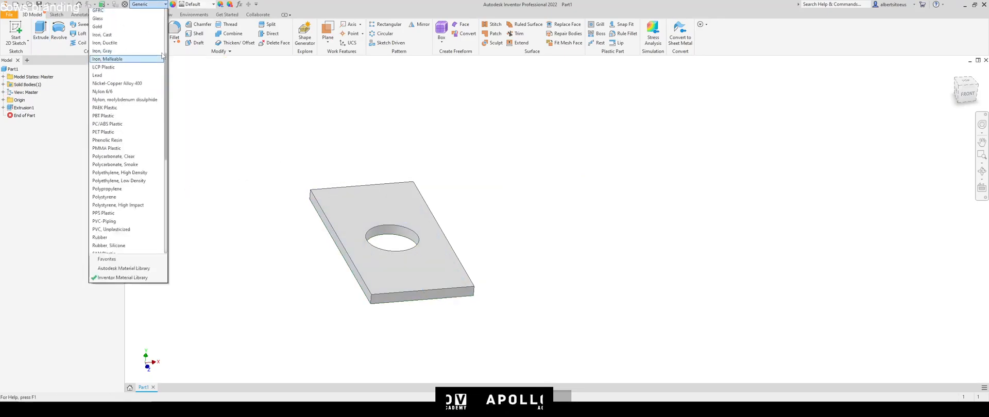
pyautogui.click(106, 256)
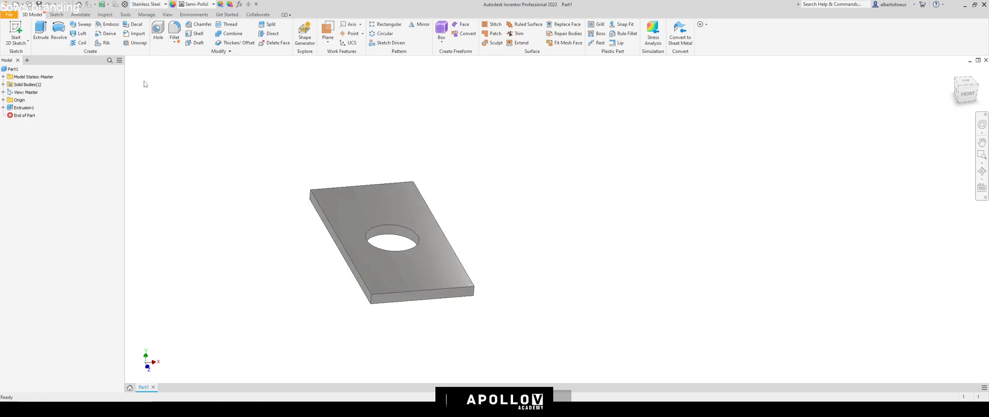
pyautogui.click(146, 5)
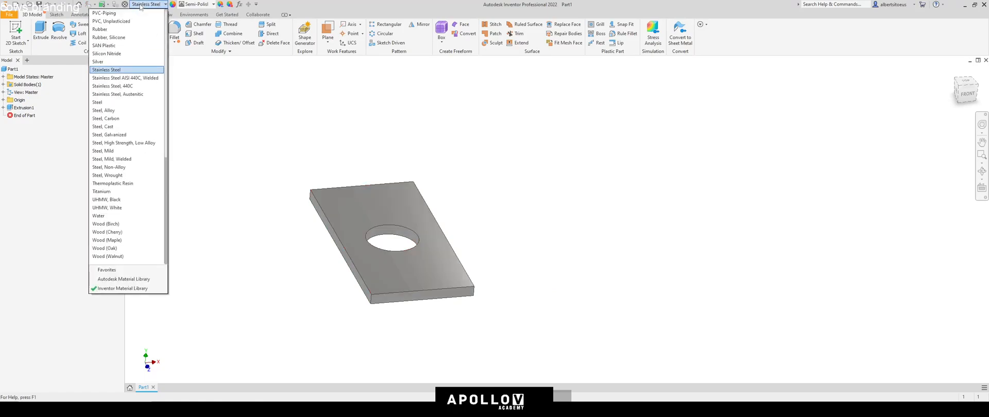
pyautogui.click(272, 172)
# - Open the part's iProperties, update its physical properties, examine the mass, and close the dialog
pyautogui.keyDown('shift'); pyautogui.moveTo(375, 237); pyautogui.dragTo(389, 249, button='middle'); pyautogui.keyUp('shift')
pyautogui.rightClick(148, 387)
pyautogui.click(103, 378)
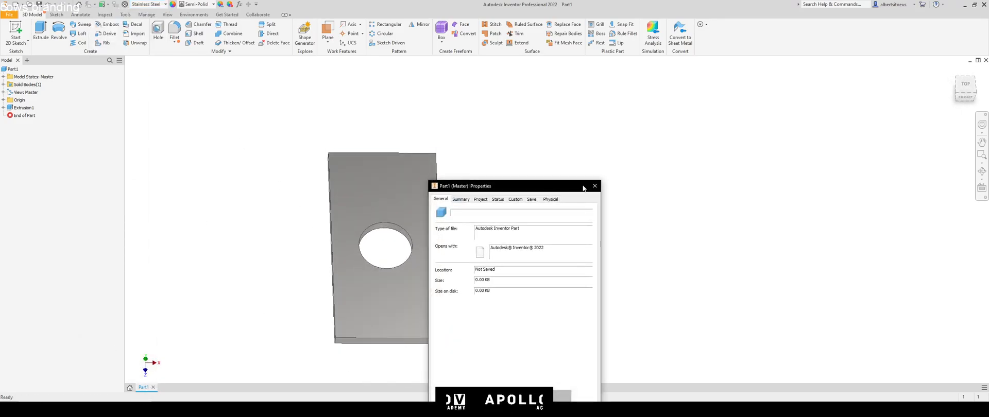
pyautogui.click(549, 201)
pyautogui.moveTo(554, 193); pyautogui.dragTo(277, 45)
pyautogui.click(300, 70)
pyautogui.doubleClick(194, 140)
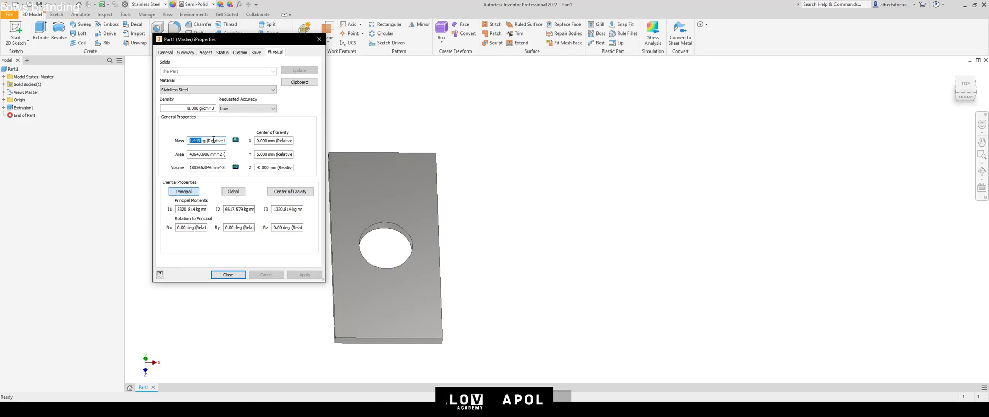
pyautogui.click(226, 275)
# - Start Stress Analysis and create a Single Point Static Analysis study, first reviewing the Modal Analysis and Shape Generator study types
pyautogui.keyDown('shift'); pyautogui.moveTo(254, 247); pyautogui.dragTo(275, 243, button='middle'); pyautogui.keyUp('shift')
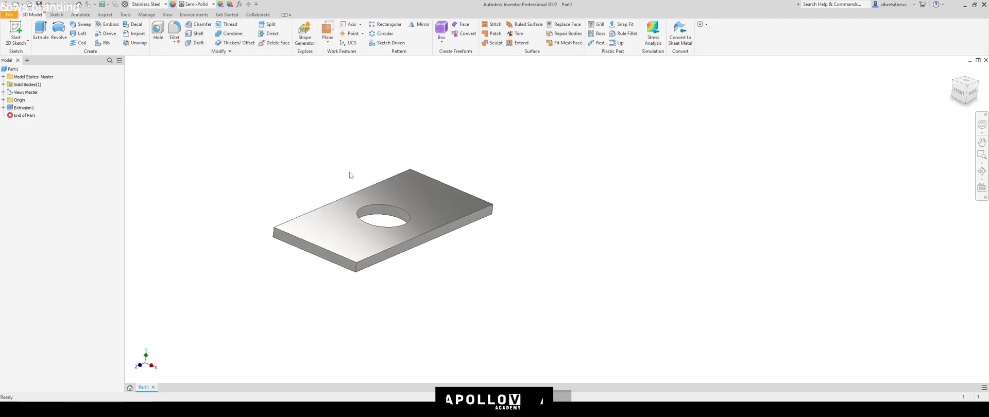
pyautogui.keyDown('shift'); pyautogui.moveTo(402, 181); pyautogui.dragTo(452, 232, button='middle'); pyautogui.keyUp('shift')
pyautogui.moveTo(452, 232); pyautogui.dragTo(364, 188, button='middle')
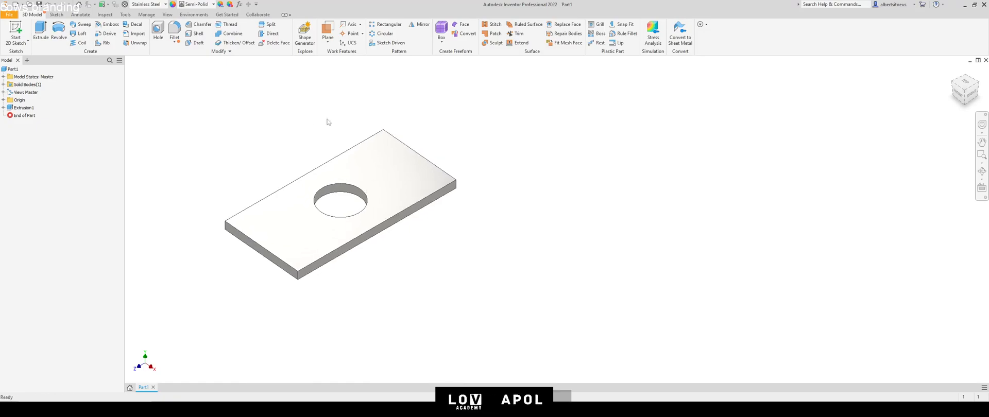
pyautogui.click(655, 34)
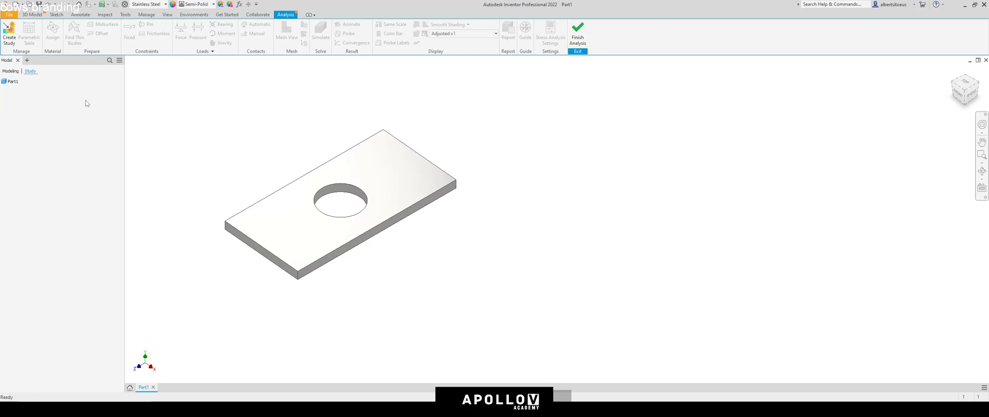
pyautogui.click(10, 34)
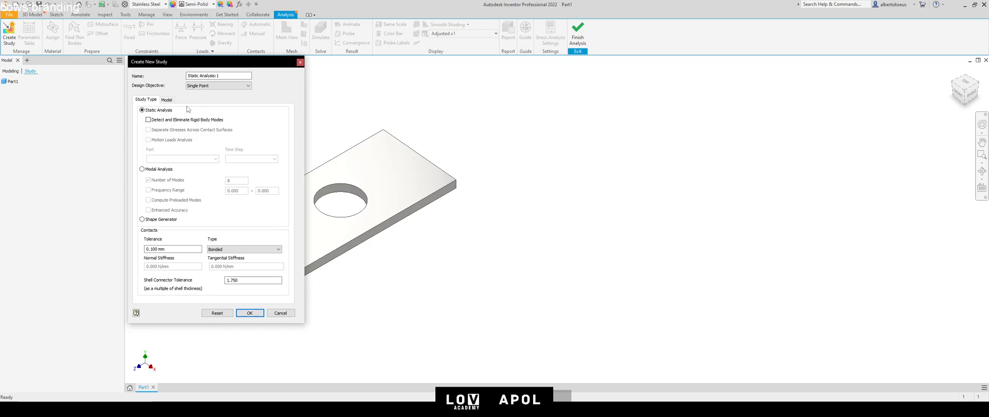
pyautogui.click(163, 170)
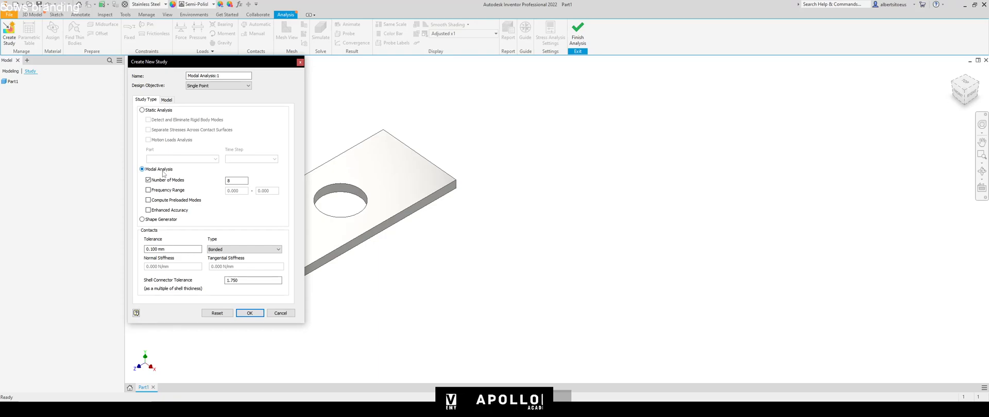
pyautogui.click(170, 221)
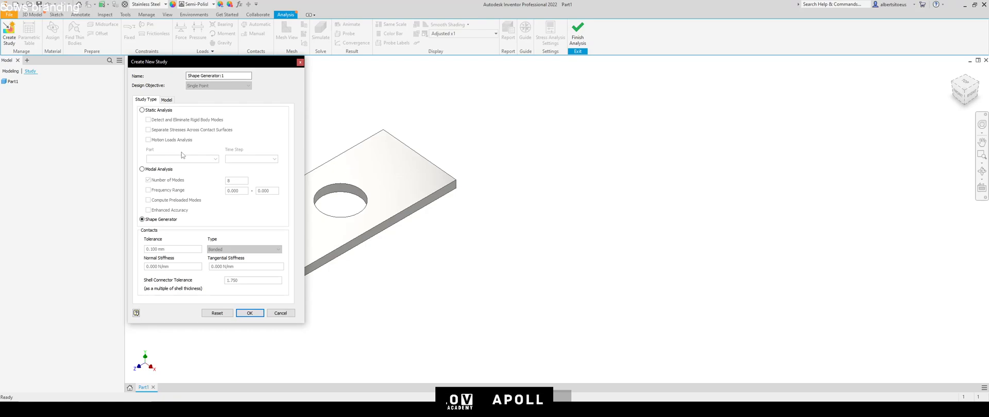
pyautogui.click(164, 112)
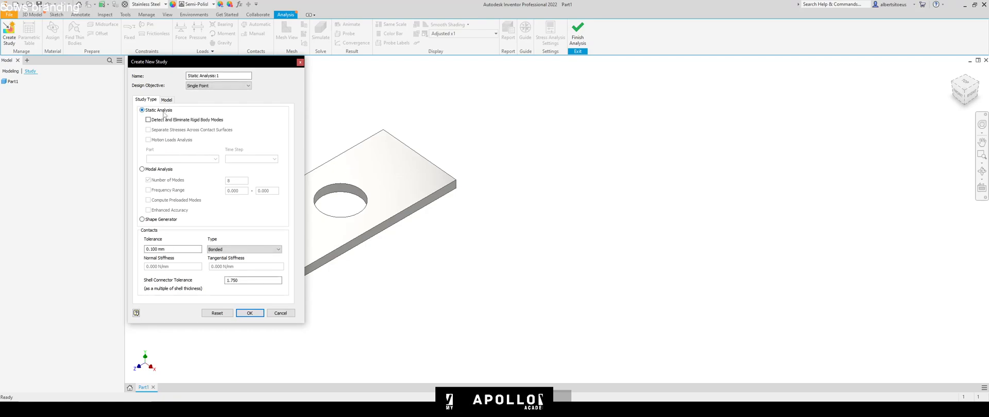
pyautogui.click(245, 314)
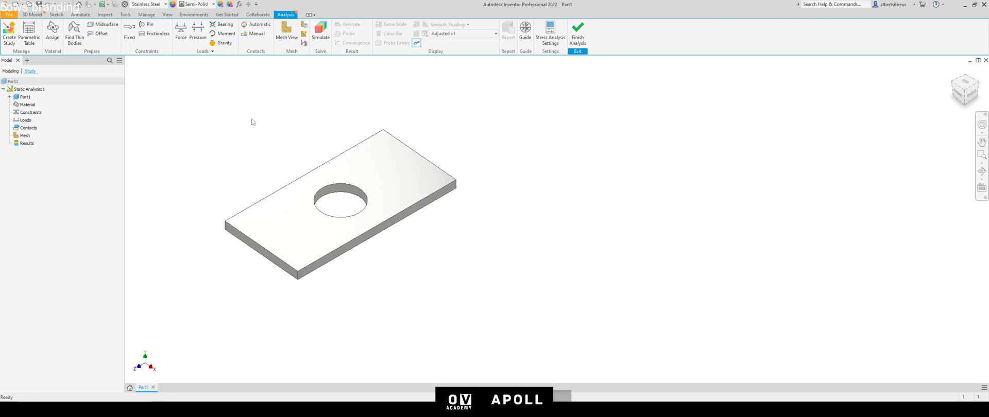
# - Apply a fixed constraint to the narrow end face at the near short side of the plate
pyautogui.moveTo(270, 199); pyautogui.dragTo(302, 205, button='middle')
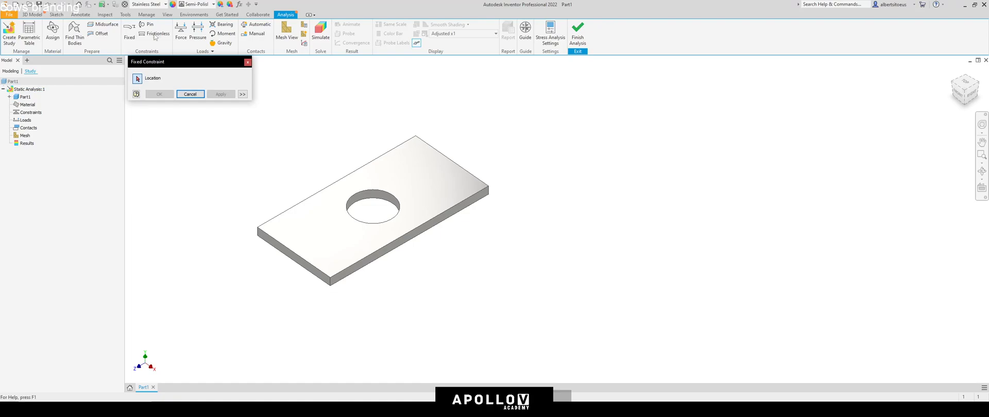
pyautogui.scroll(5, 273, 239)
pyautogui.click(279, 249)
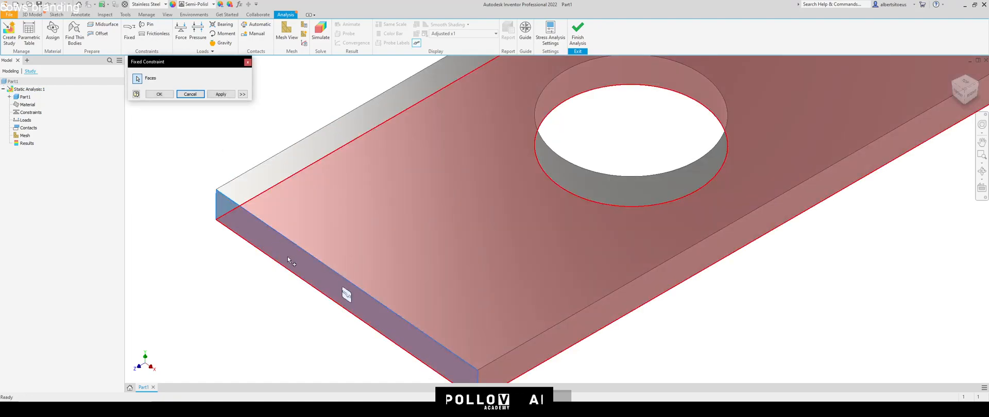
pyautogui.scroll(-5, 286, 255)
pyautogui.press('Return')
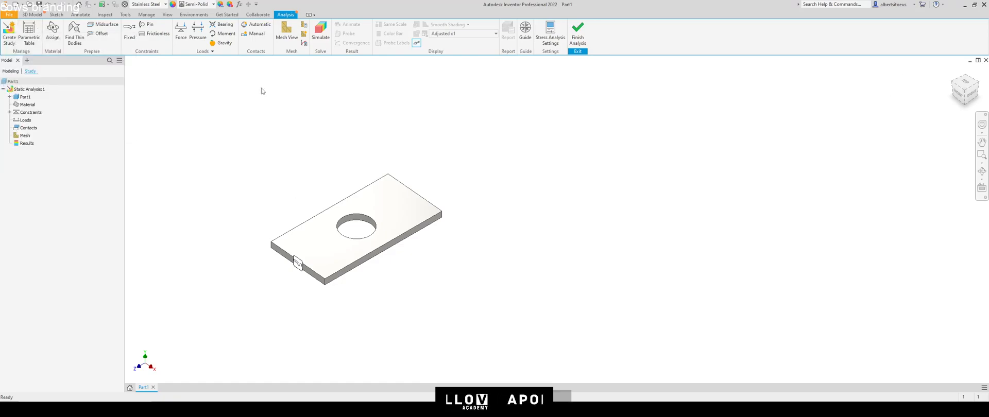
# - Add a gravity load of 9810 mm/s^2 along the vertical edge at the plate's near corner, reversing its direction to point downward
pyautogui.scroll(4, 447, 258)
pyautogui.moveTo(431, 232); pyautogui.dragTo(670, 187, button='middle')
pyautogui.moveTo(505, 189); pyautogui.dragTo(575, 261, button='middle')
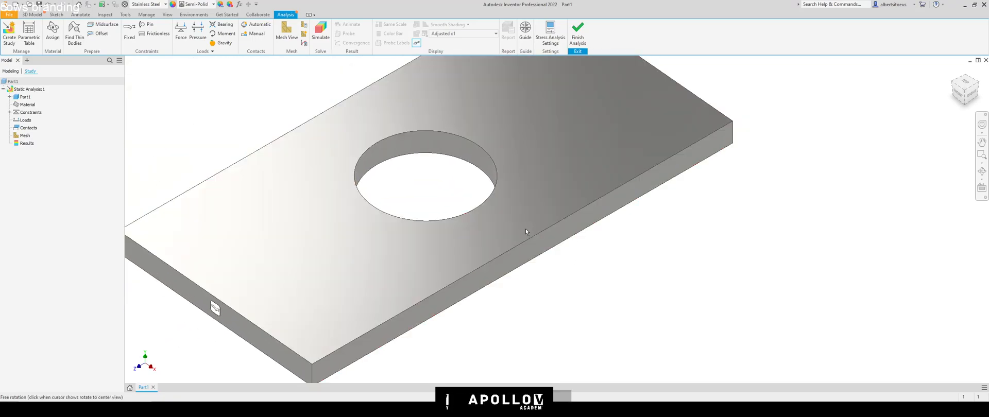
pyautogui.scroll(-2, 298, 208)
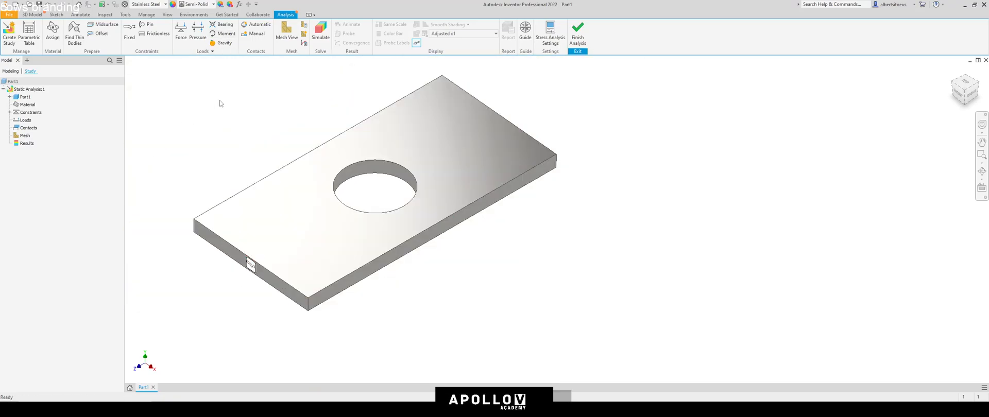
pyautogui.click(215, 44)
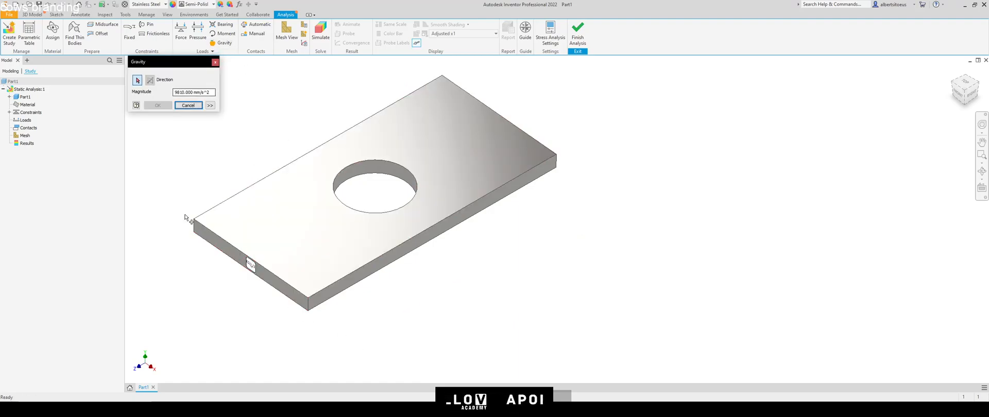
pyautogui.click(310, 306)
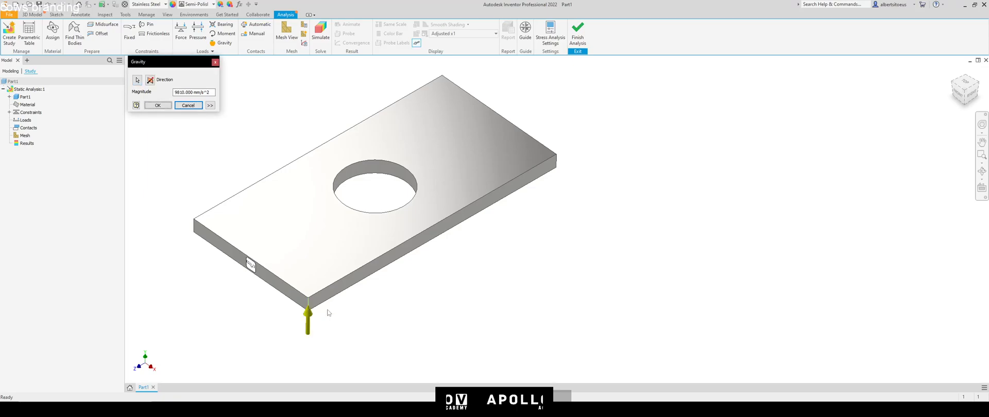
pyautogui.click(150, 80)
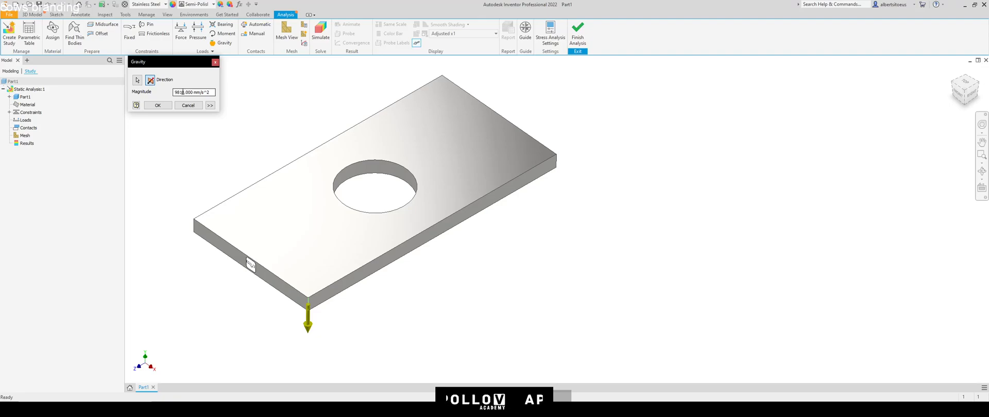
pyautogui.click(154, 105)
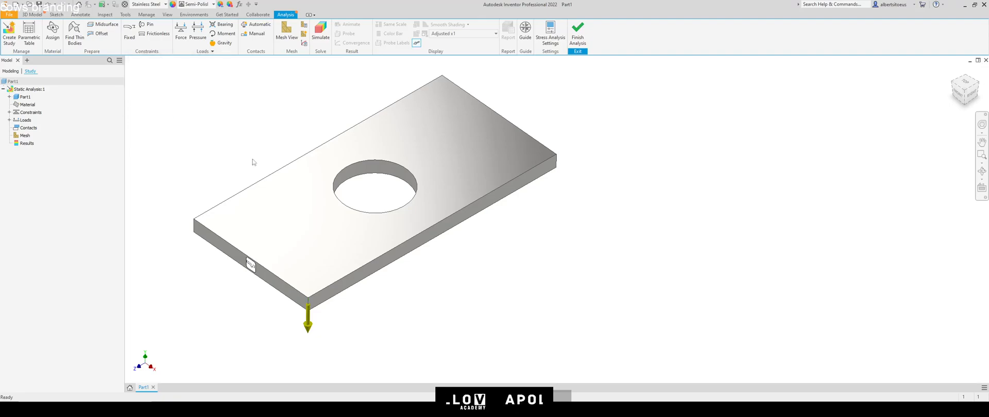
# - Run the static analysis simulation and examine the Von Mises stress distribution at the fixed end and around the hole
pyautogui.keyDown('shift'); pyautogui.moveTo(406, 198); pyautogui.dragTo(368, 214, button='middle'); pyautogui.keyUp('shift')
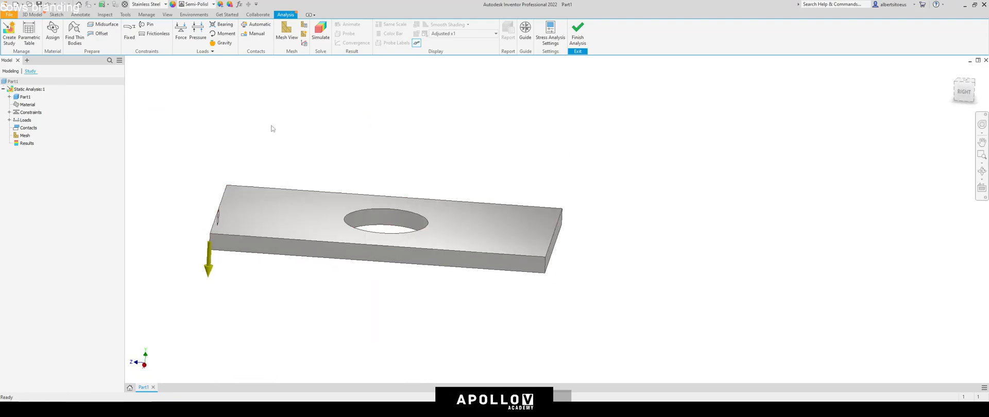
pyautogui.click(320, 32)
pyautogui.click(227, 136)
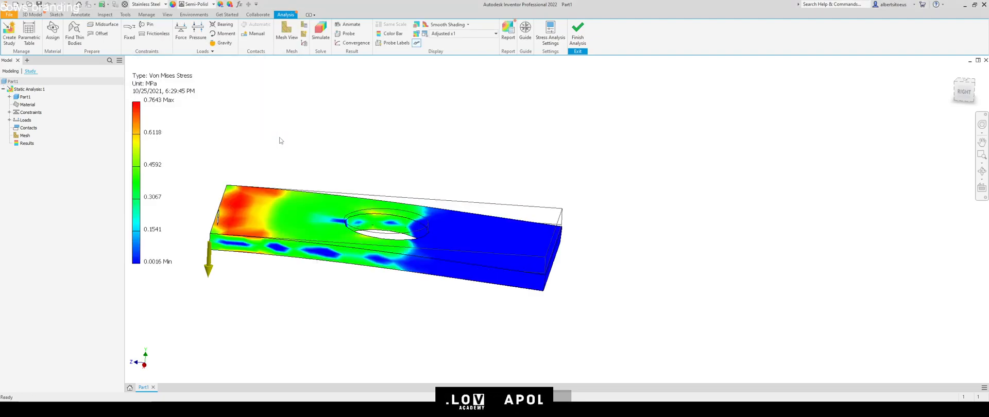
pyautogui.keyDown('shift'); pyautogui.moveTo(284, 134); pyautogui.dragTo(219, 230, button='middle'); pyautogui.keyUp('shift')
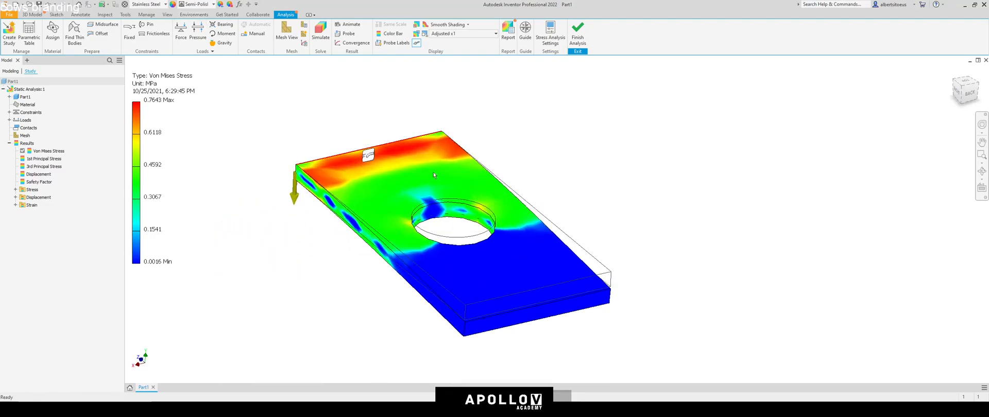
pyautogui.moveTo(459, 184)
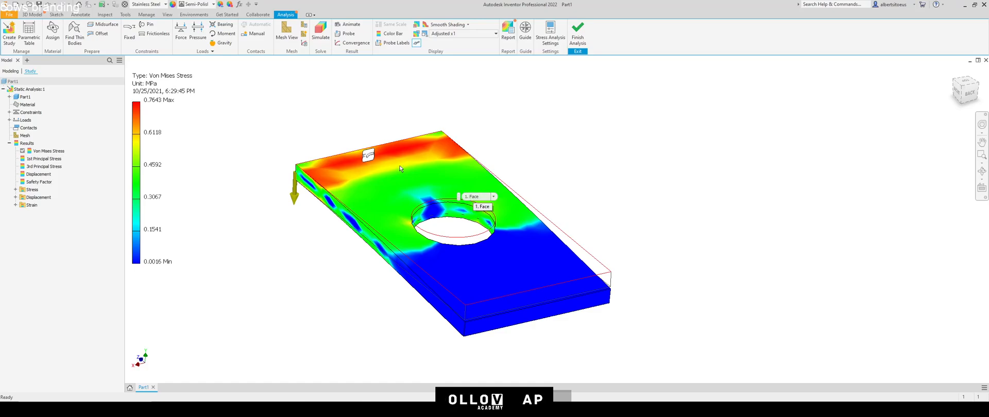
pyautogui.keyDown('shift'); pyautogui.moveTo(424, 261); pyautogui.dragTo(450, 248, button='middle'); pyautogui.keyUp('shift')
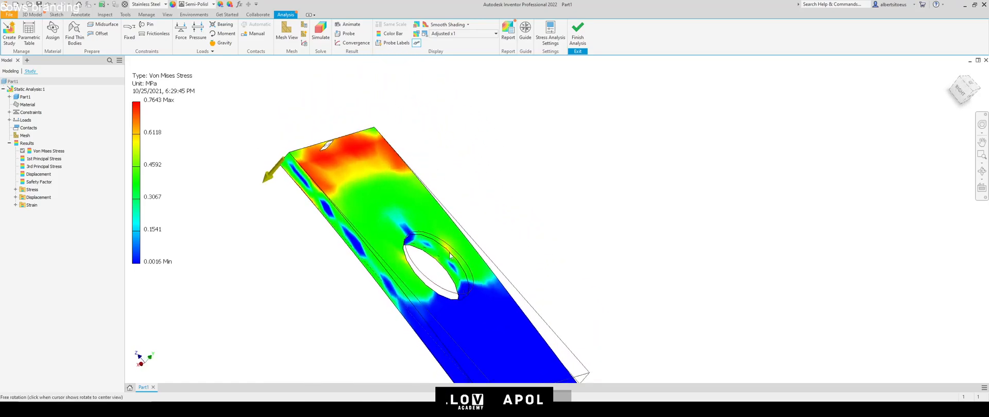
pyautogui.keyDown('shift'); pyautogui.moveTo(340, 191); pyautogui.dragTo(392, 186, button='middle'); pyautogui.keyUp('shift')
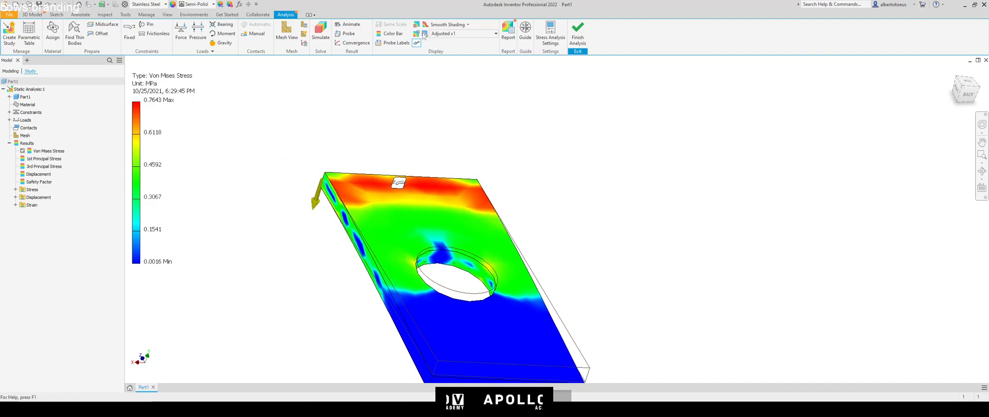
# - Probe the Von Mises stress on the plate's top face near the fixed end, and delete all probes after reading it
pyautogui.click(349, 33)
pyautogui.click(377, 214)
pyautogui.keyDown('shift'); pyautogui.moveTo(457, 244); pyautogui.dragTo(352, 235, button='middle'); pyautogui.keyUp('shift')
pyautogui.moveTo(509, 293)
pyautogui.keyDown('shift'); pyautogui.mouseDown(button='middle')
pyautogui.moveTo(602, 277)
pyautogui.moveTo(508, 279)
pyautogui.mouseUp(button='middle'); pyautogui.keyUp('shift')
pyautogui.keyDown('shift'); pyautogui.moveTo(421, 238); pyautogui.dragTo(489, 289, button='middle'); pyautogui.keyUp('shift')
pyautogui.press('Escape')
pyautogui.click(328, 210)
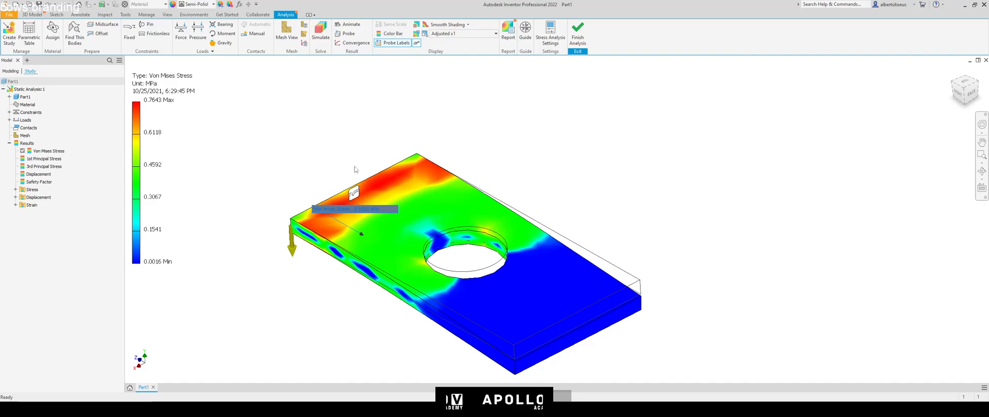
pyautogui.rightClick(325, 209)
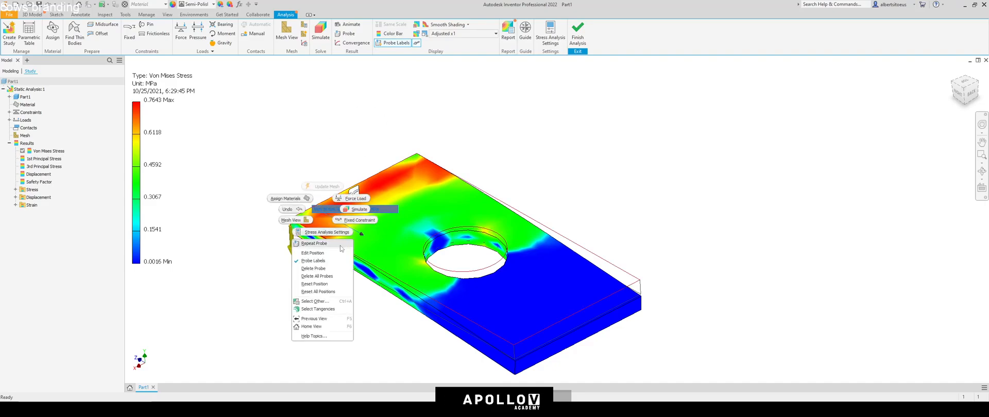
pyautogui.click(322, 277)
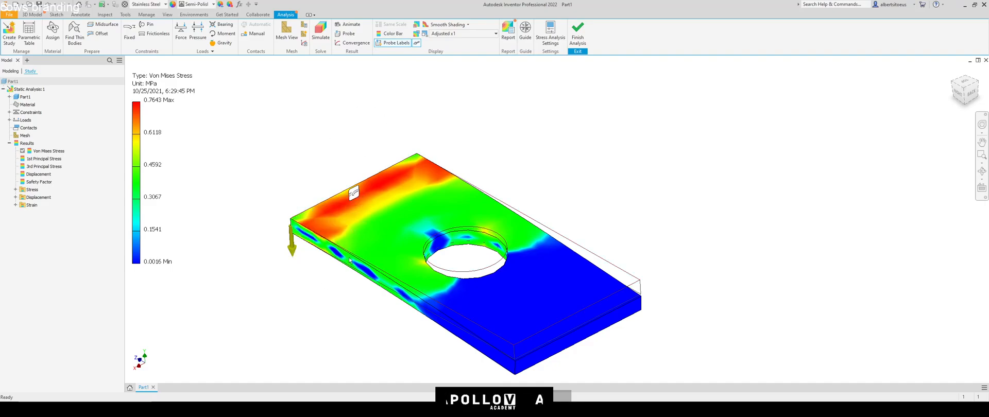
# - Show the minimum and maximum value labels on the Von Mises result and examine where they lie on the plate
pyautogui.click(416, 34)
pyautogui.click(416, 24)
pyautogui.keyDown('shift'); pyautogui.moveTo(517, 296); pyautogui.dragTo(553, 271, button='middle'); pyautogui.keyUp('shift')
pyautogui.moveTo(552, 271); pyautogui.dragTo(519, 222, button='middle')
pyautogui.moveTo(653, 294)
pyautogui.keyDown('shift'); pyautogui.mouseDown(button='middle')
pyautogui.moveTo(613, 269)
pyautogui.moveTo(633, 280)
pyautogui.moveTo(696, 266)
pyautogui.moveTo(647, 293)
pyautogui.mouseUp(button='middle'); pyautogui.keyUp('shift')
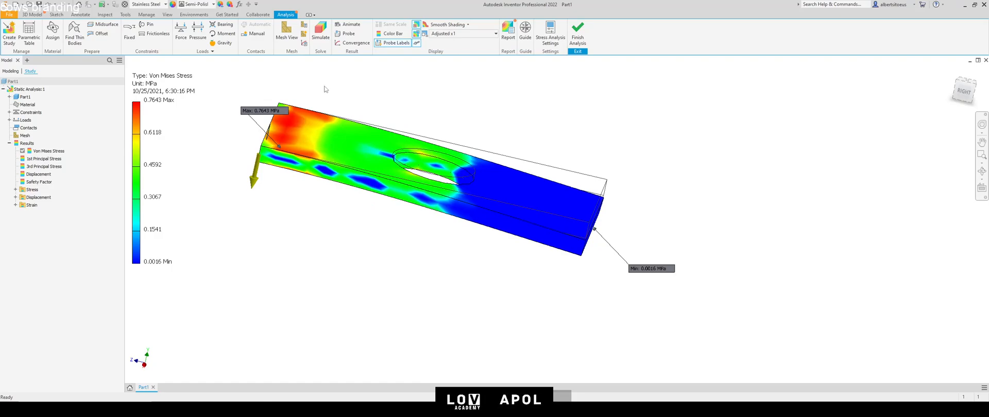
pyautogui.keyDown('shift'); pyautogui.moveTo(325, 89); pyautogui.dragTo(356, 148, button='middle'); pyautogui.keyUp('shift')
# - Display the Displacement result and view the bent plate straight from the right side
pyautogui.click(37, 175)
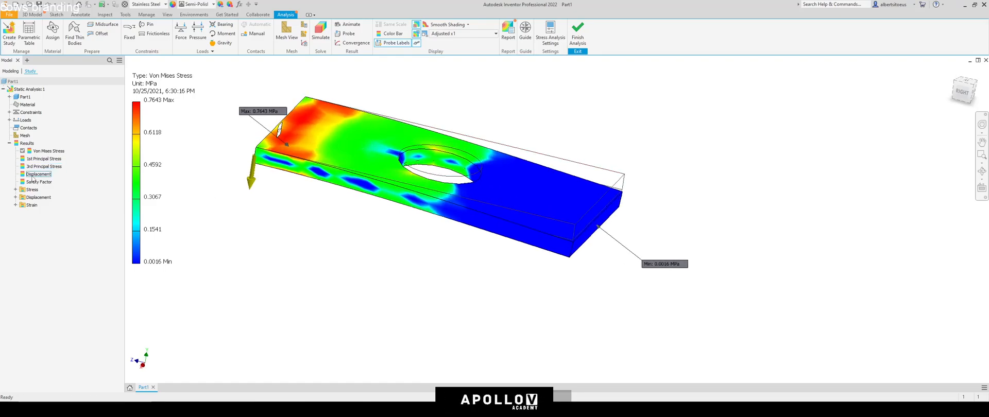
pyautogui.doubleClick(31, 175)
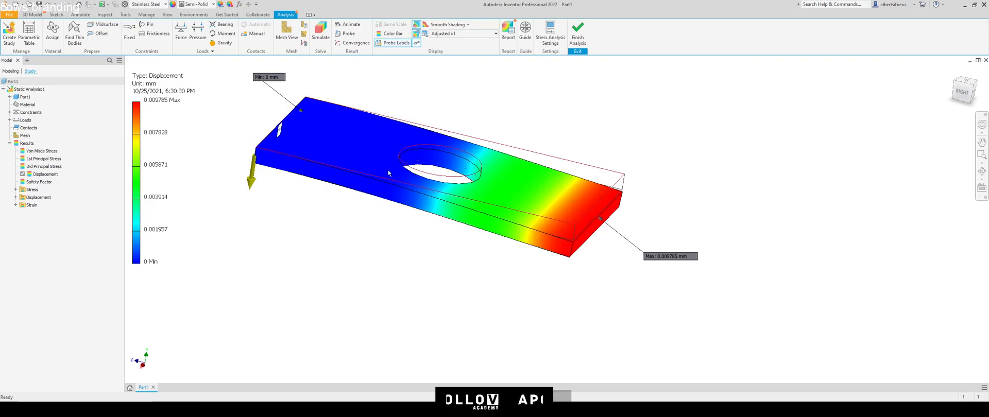
pyautogui.moveTo(635, 202); pyautogui.dragTo(651, 201, button='middle')
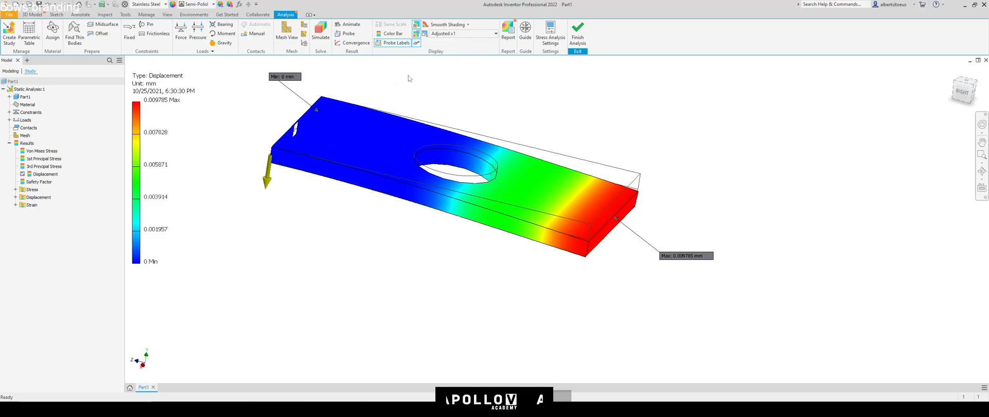
pyautogui.click(968, 98)
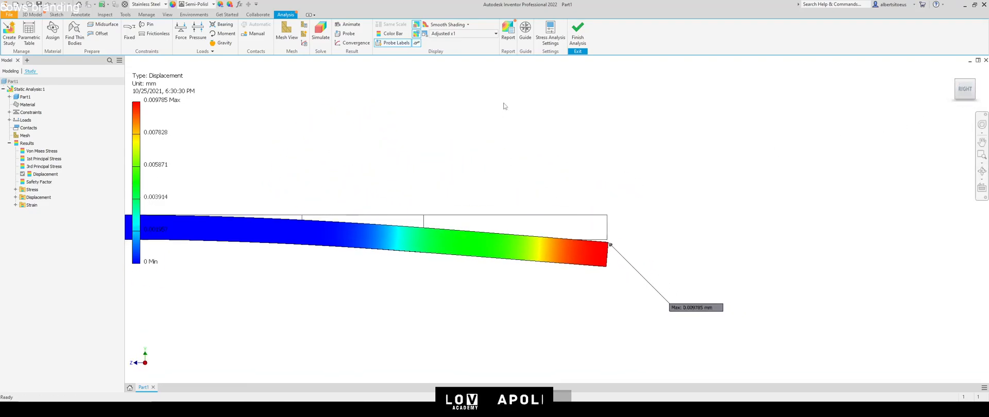
# - Set the displacement display to Actual scale and examine the true deformation at the plate's free end and across the whole part
pyautogui.click(466, 33)
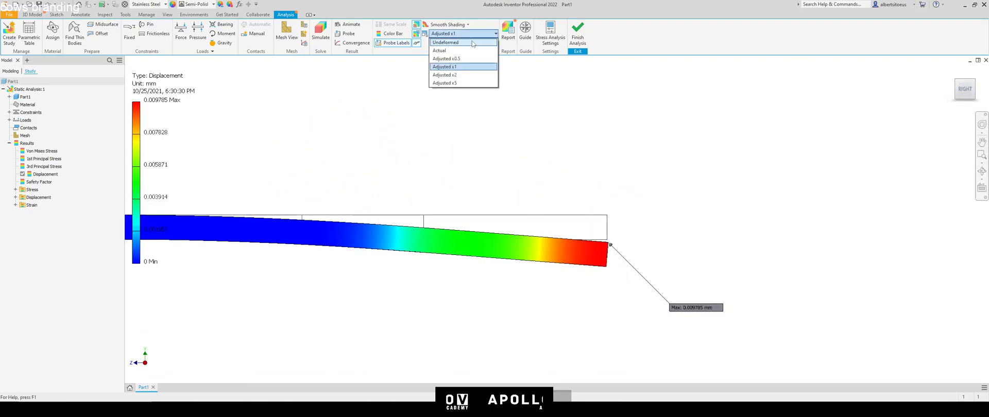
pyautogui.click(439, 51)
pyautogui.scroll(5, 623, 183)
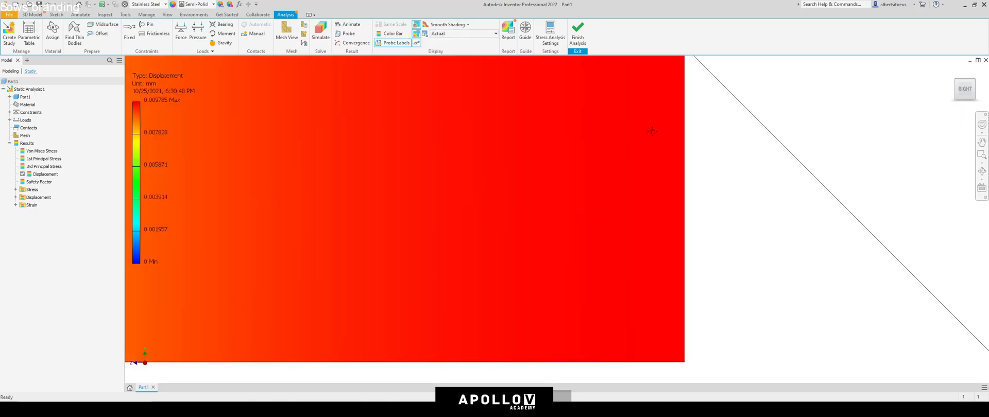
pyautogui.moveTo(654, 121); pyautogui.dragTo(479, 314, button='middle')
pyautogui.scroll(8, 506, 229)
pyautogui.moveTo(552, 249); pyautogui.dragTo(569, 129, button='middle')
pyautogui.scroll(-10, 582, 265)
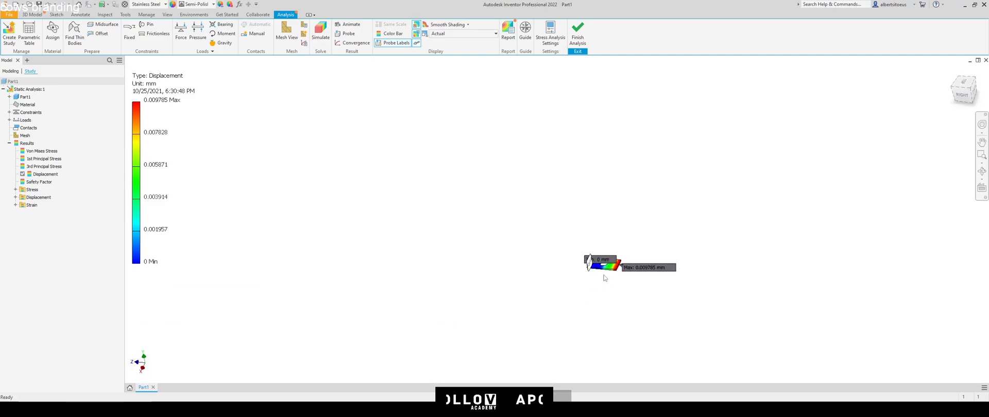
pyautogui.scroll(6, 603, 275)
pyautogui.moveTo(603, 275); pyautogui.dragTo(526, 327, button='middle')
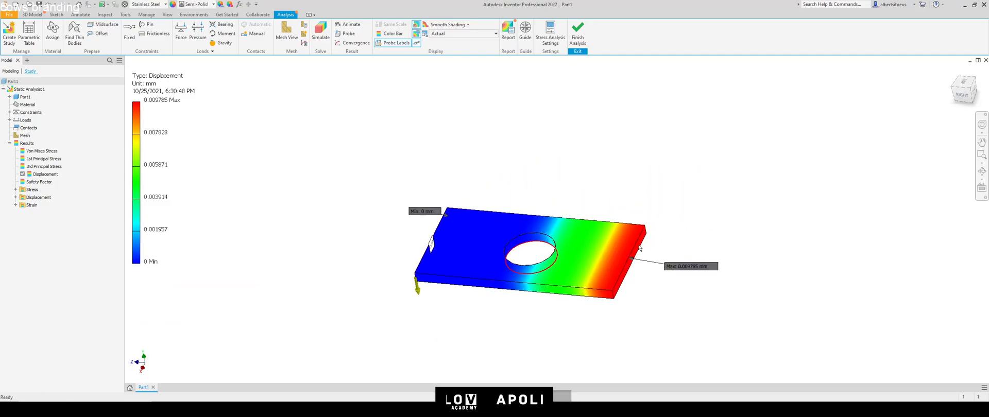
pyautogui.scroll(5, 617, 255)
pyautogui.moveTo(306, 108); pyautogui.dragTo(366, 230, button='middle')
pyautogui.scroll(-5, 553, 70)
pyautogui.keyDown('shift'); pyautogui.moveTo(367, 230); pyautogui.dragTo(478, 241, button='middle'); pyautogui.keyUp('shift')
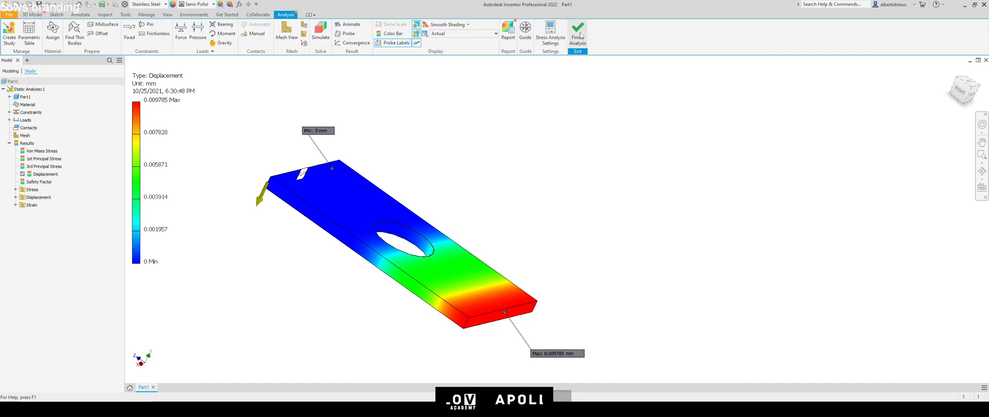
# - Set the displacement display to Adjusted x5, play the results animation at normal speed with 10 steps, and close it
pyautogui.click(464, 34)
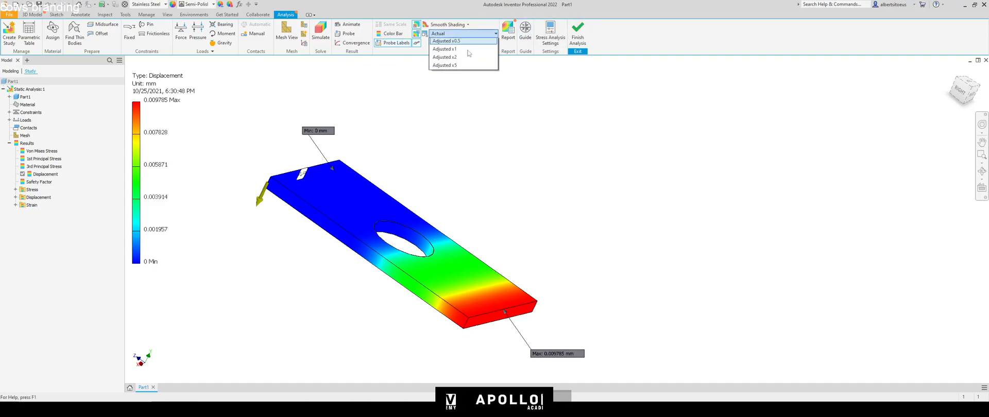
pyautogui.click(438, 70)
pyautogui.click(348, 24)
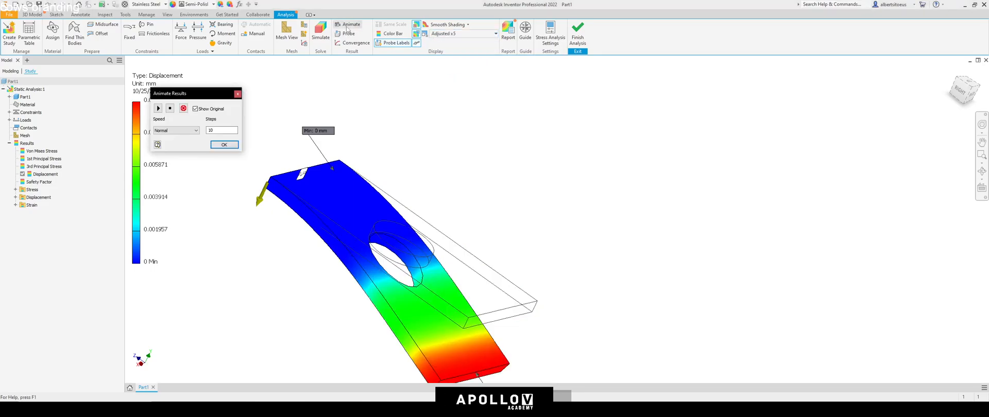
pyautogui.click(158, 108)
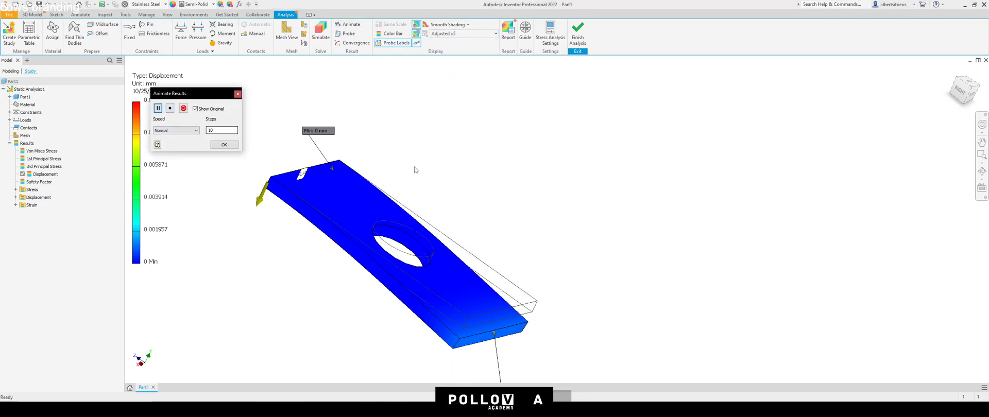
pyautogui.moveTo(634, 235); pyautogui.dragTo(474, 212, button='middle')
pyautogui.keyDown('shift'); pyautogui.moveTo(411, 223); pyautogui.dragTo(471, 189, button='middle'); pyautogui.keyUp('shift')
pyautogui.click(223, 145)
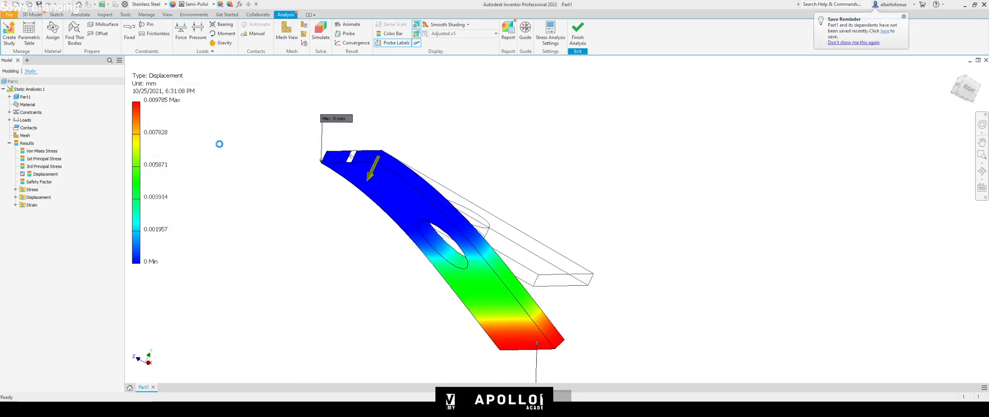
# - Finish the stress analysis and return to the part model, with the plate's top face in view
pyautogui.scroll(-2, 515, 145)
pyautogui.click(577, 32)
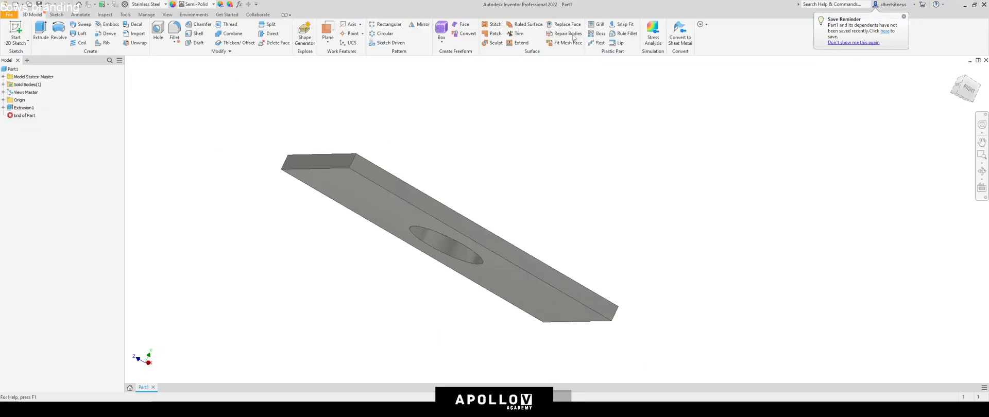
pyautogui.keyDown('shift'); pyautogui.moveTo(534, 117); pyautogui.dragTo(462, 143, button='middle'); pyautogui.keyUp('shift')
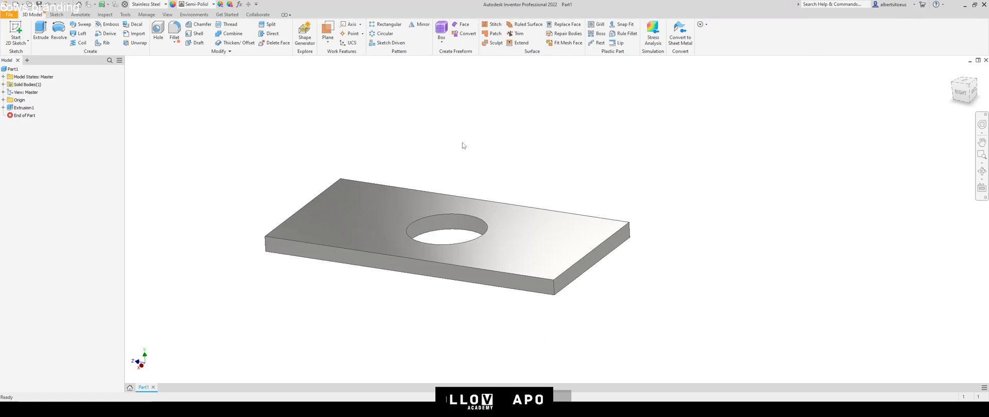
pyautogui.scroll(3, 424, 129)
pyautogui.keyDown('shift'); pyautogui.moveTo(420, 127); pyautogui.dragTo(346, 94, button='middle'); pyautogui.keyUp('shift')
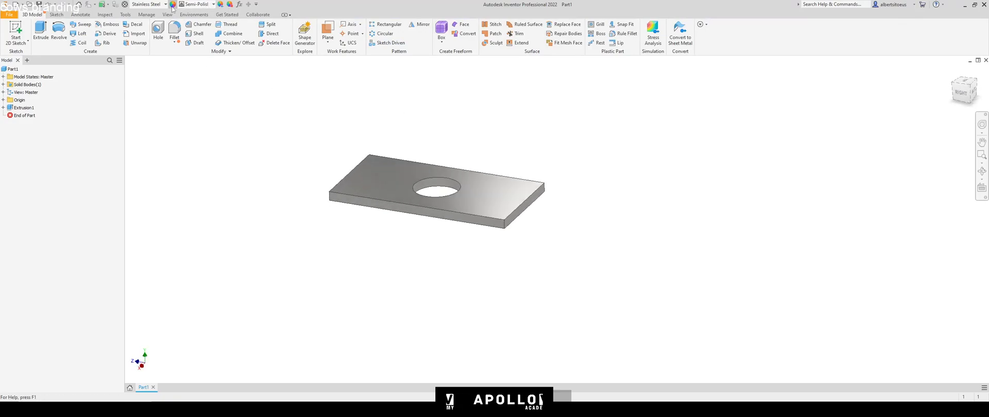
# - Make the Height parameter multi-value and add 100, 200, 300, 400 and 500 to its value list
pyautogui.click(239, 4)
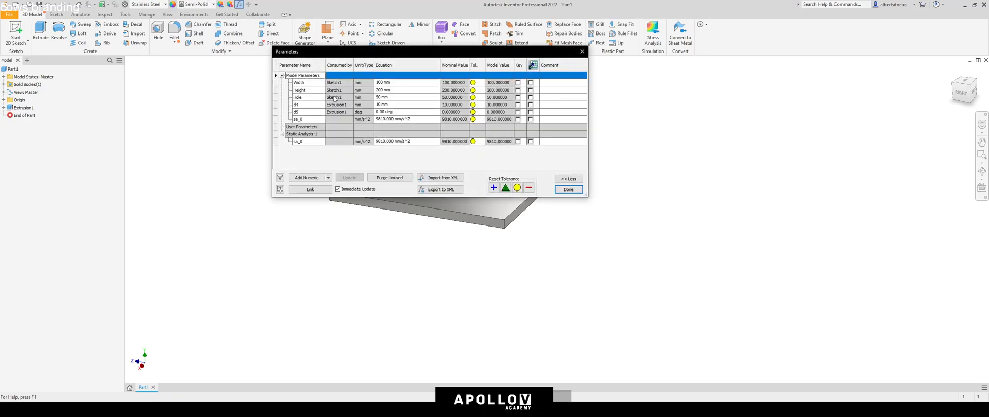
pyautogui.click(401, 83)
pyautogui.click(404, 83)
pyautogui.click(405, 91)
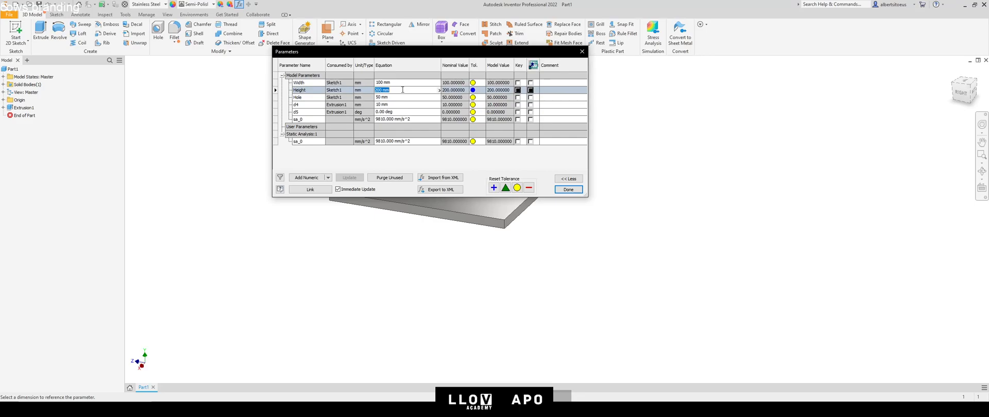
pyautogui.rightClick(400, 89)
pyautogui.click(421, 101)
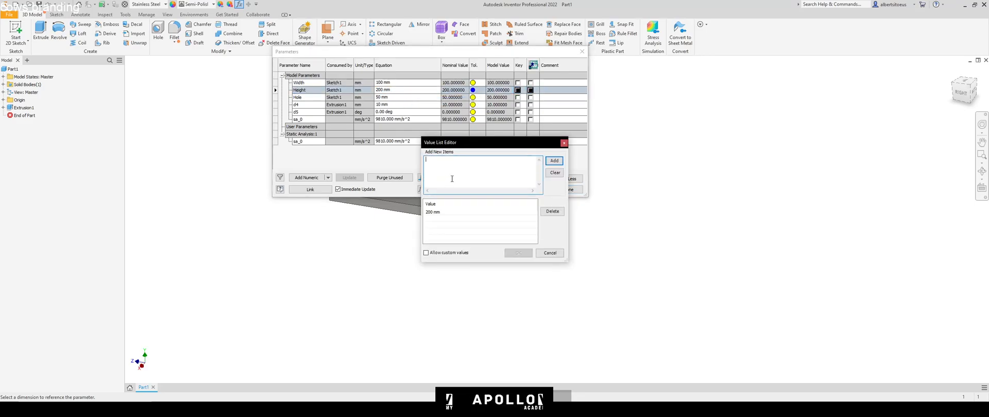
pyautogui.write('100 200')
pyautogui.press('Return')
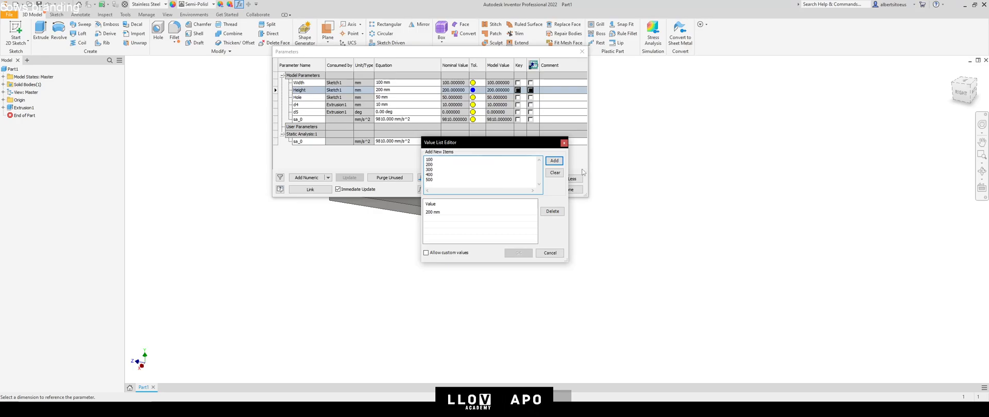
pyautogui.click(553, 163)
pyautogui.click(518, 253)
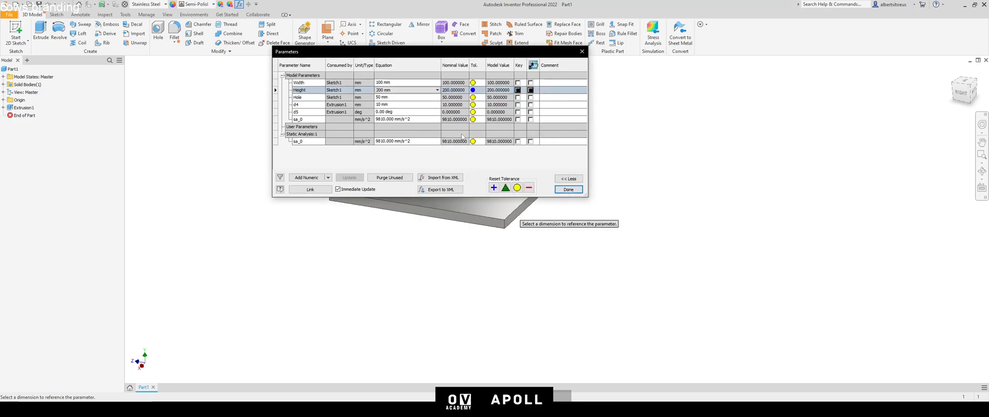
# - Make the Width parameter multi-value and add 300 and 500 to its value list
pyautogui.rightClick(411, 84)
pyautogui.click(432, 97)
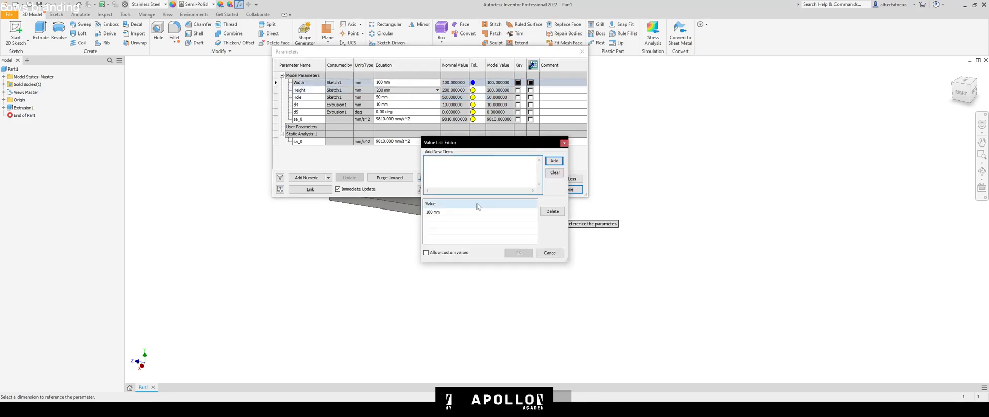
pyautogui.write('3300')
pyautogui.press('Return')
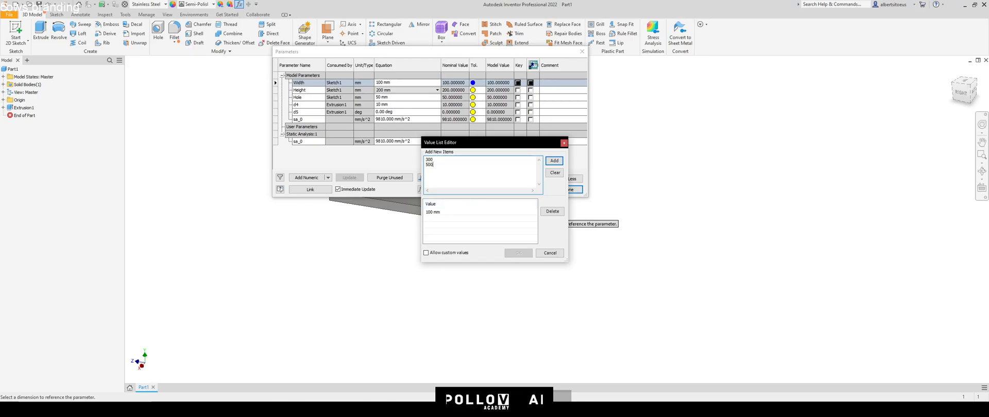
pyautogui.click(554, 160)
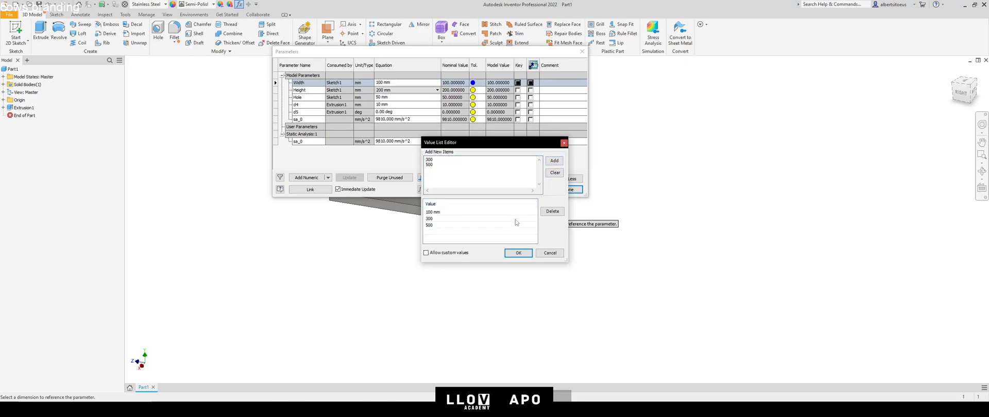
pyautogui.click(518, 252)
# - Set Width to 500 mm and Height to 400 mm from their value lists, close the parameters, and inspect the resized plate
pyautogui.click(437, 82)
pyautogui.click(407, 109)
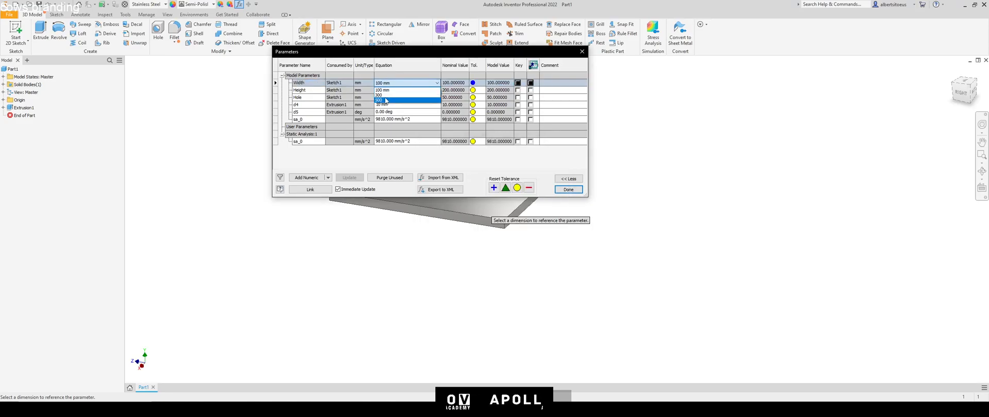
pyautogui.click(437, 90)
pyautogui.click(410, 113)
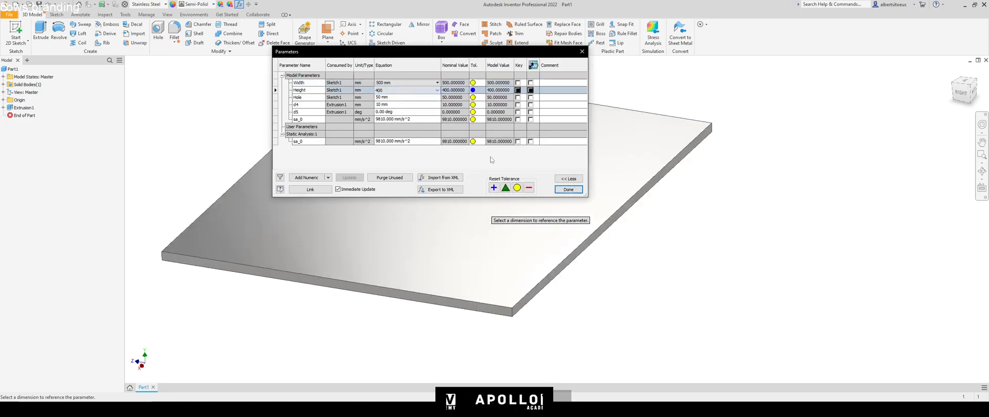
pyautogui.click(570, 190)
pyautogui.keyDown('shift'); pyautogui.moveTo(532, 202); pyautogui.dragTo(352, 237, button='middle'); pyautogui.keyUp('shift')
pyautogui.scroll(-5, 496, 194)
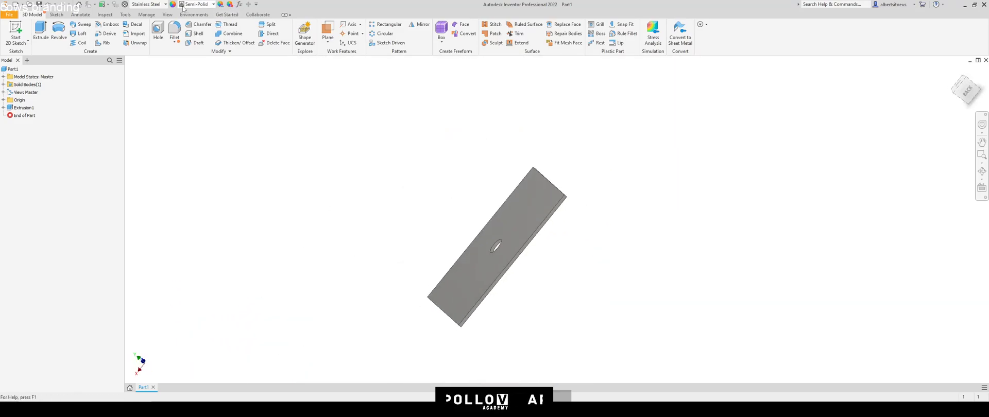